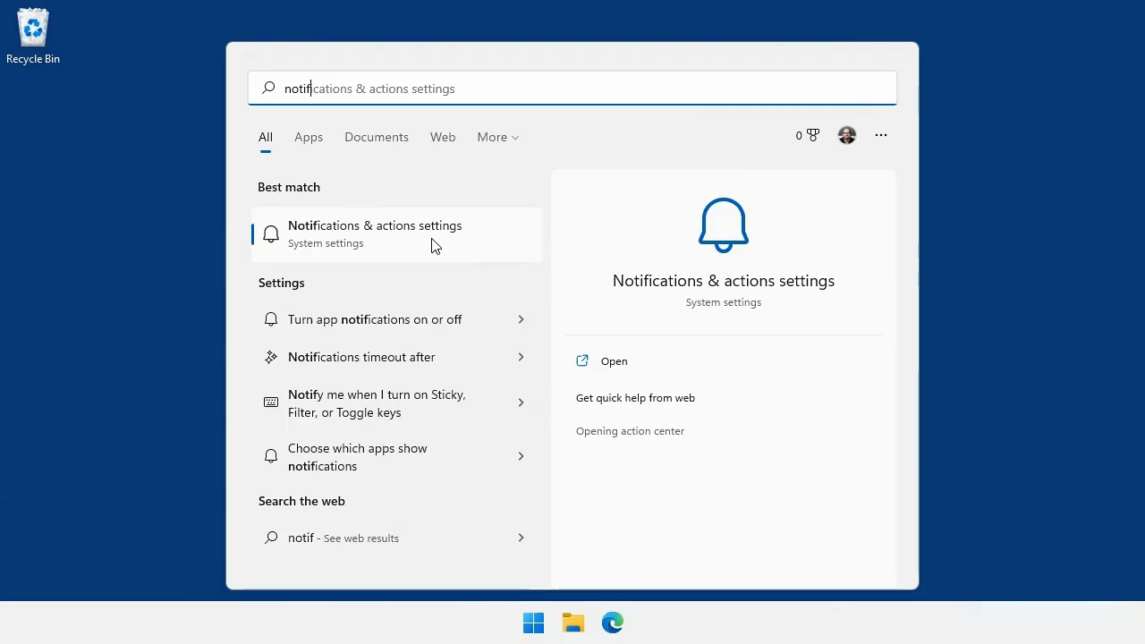
# - Open the Notifications & actions settings and turn on notifications from apps and other senders
pyautogui.click(436, 247)
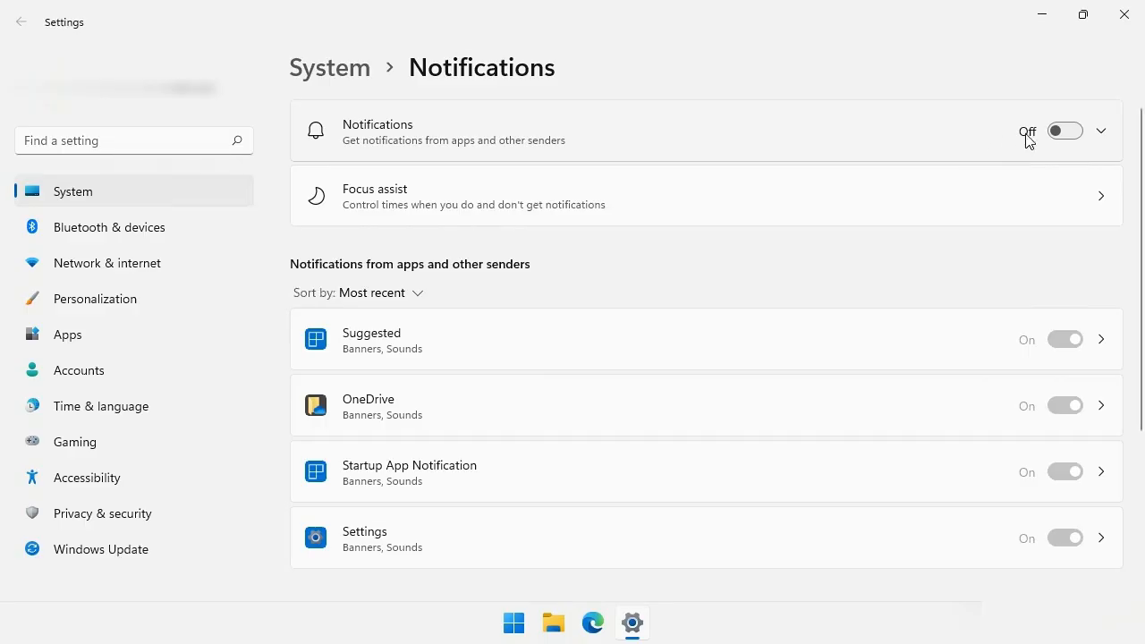
pyautogui.click(1064, 143)
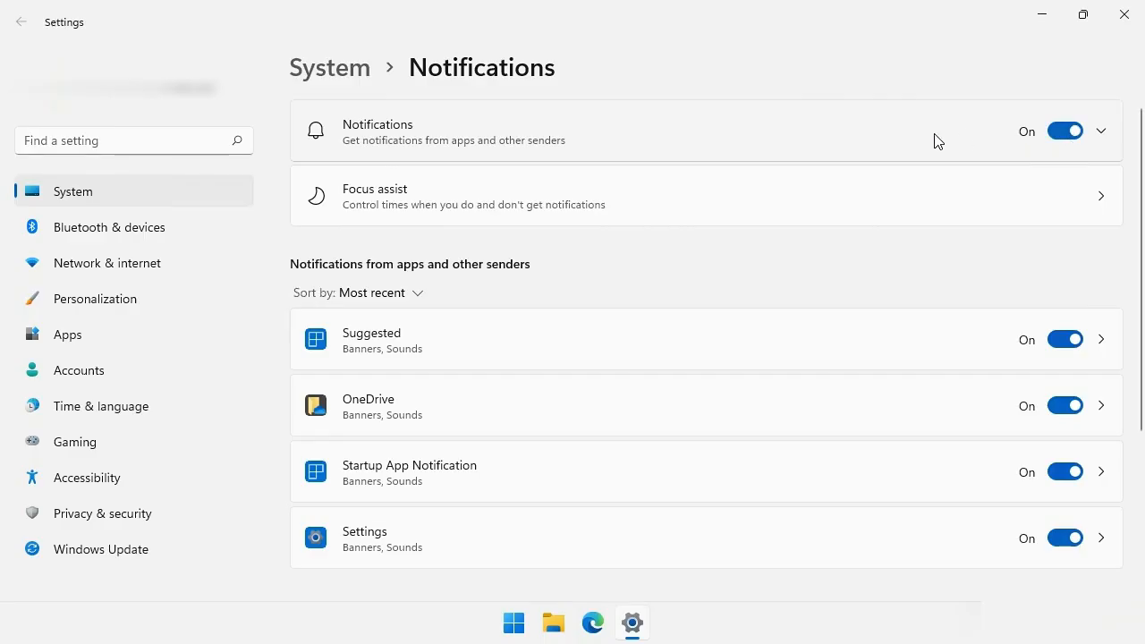
# - Switch the Suggested and OneDrive notifications off and back on, one after the other
pyautogui.scroll(-2, 856, 317)
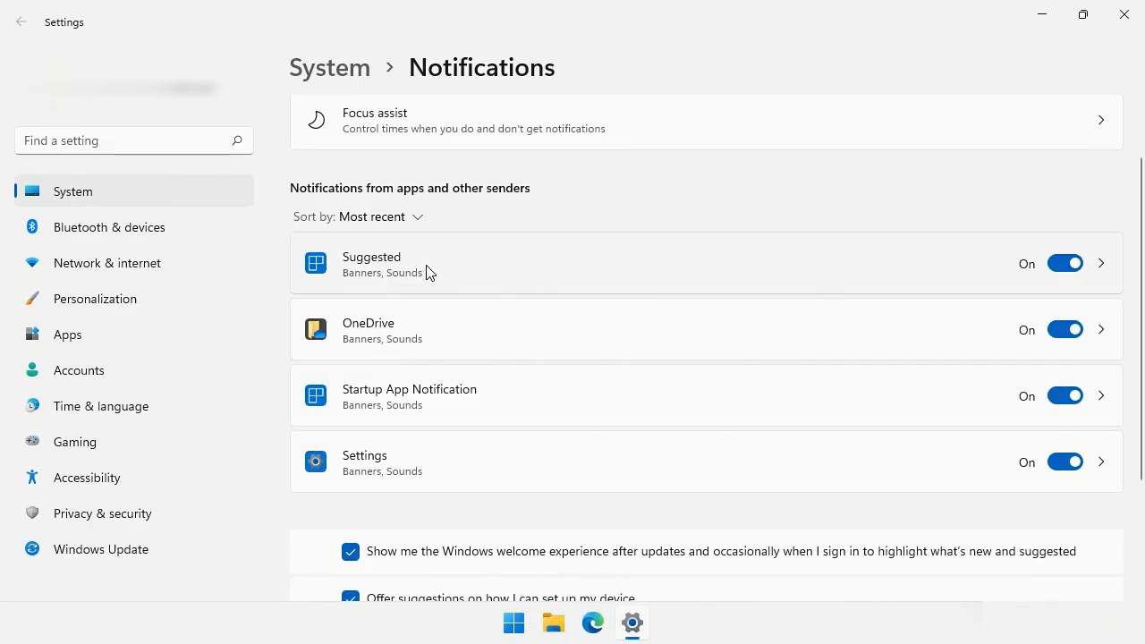
pyautogui.click(1074, 272)
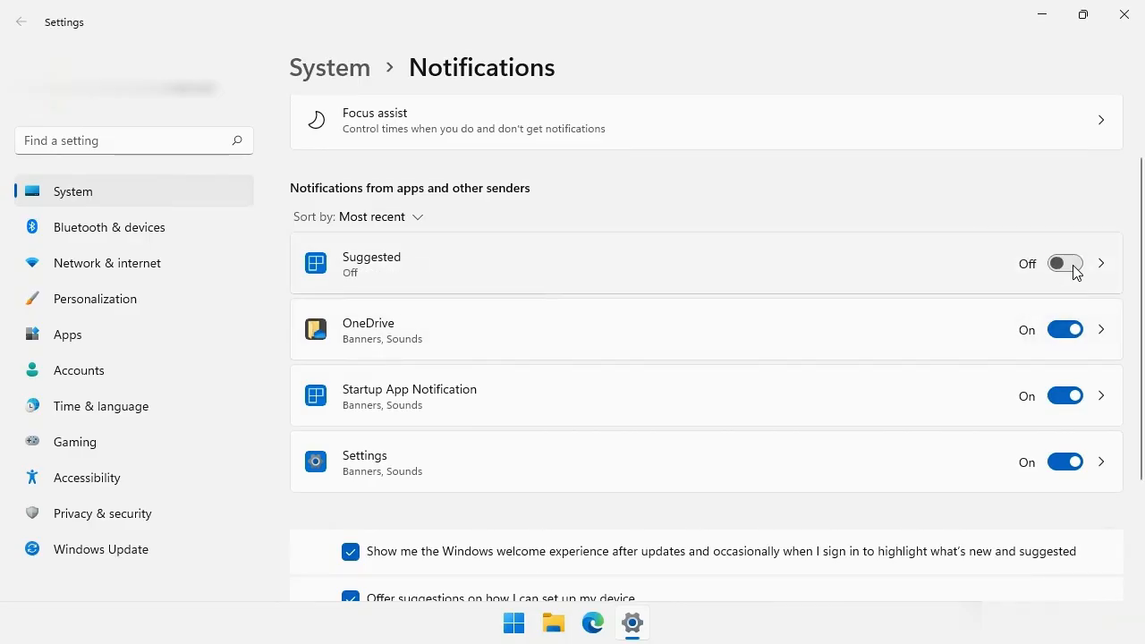
pyautogui.click(1074, 272)
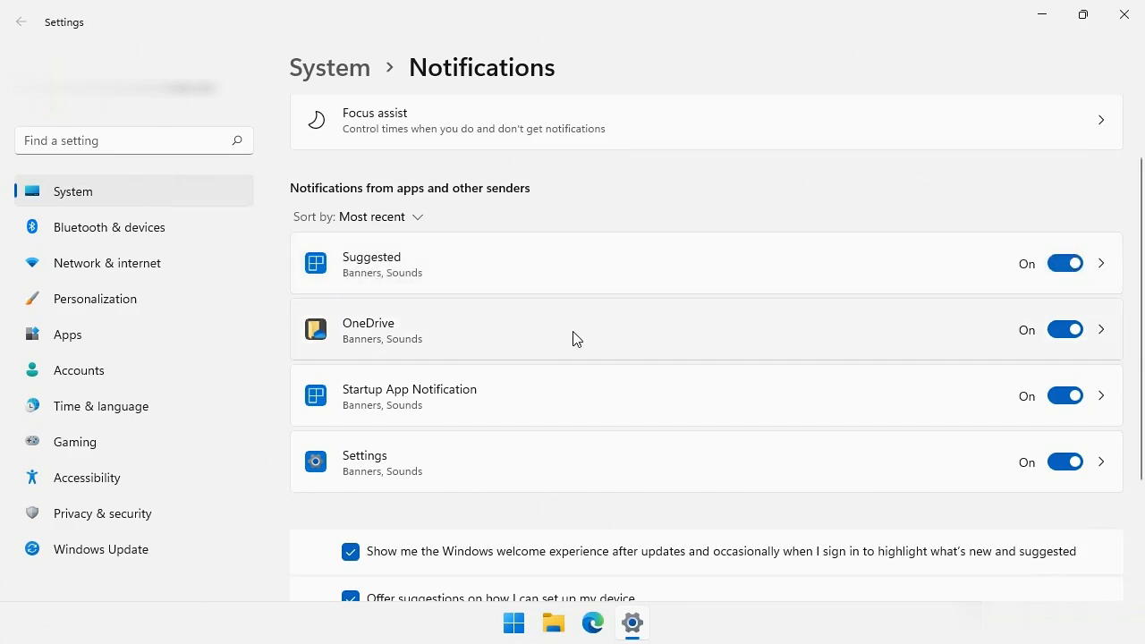
pyautogui.click(1062, 341)
pyautogui.click(1062, 341)
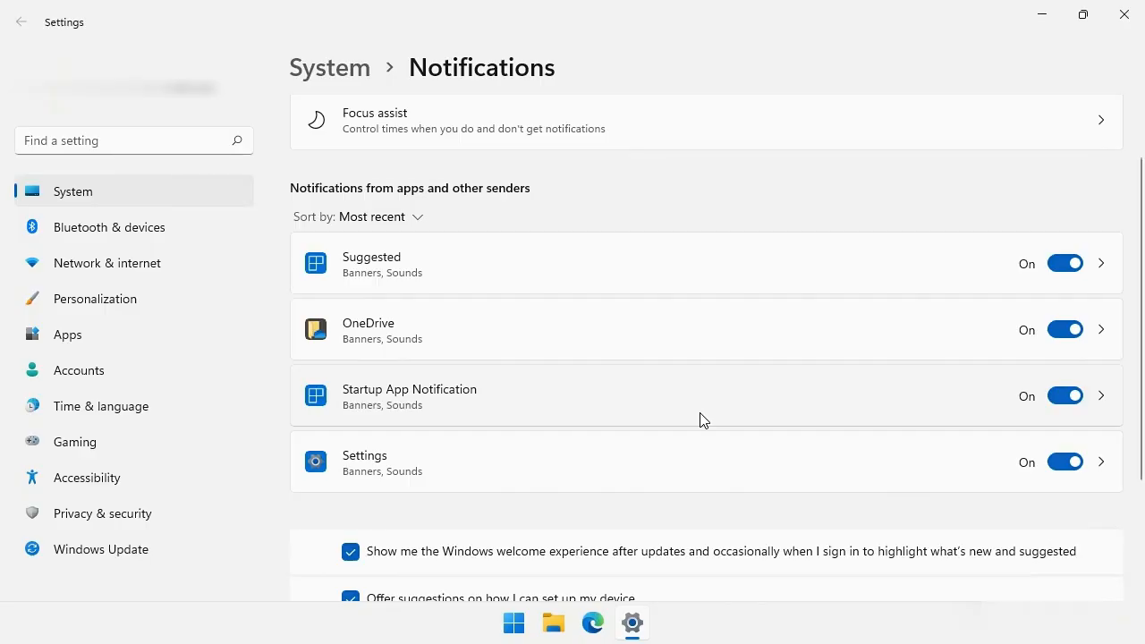
# - Disable the Windows welcome experience, the device setup suggestions, and the tips and suggestions when using Windows
pyautogui.scroll(-3, 699, 420)
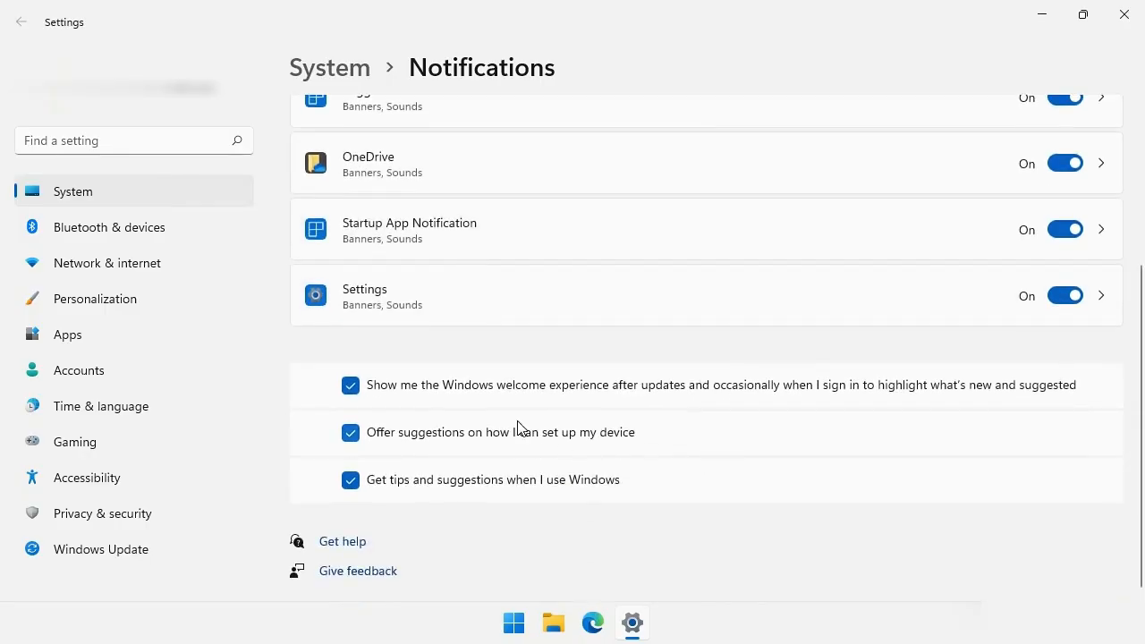
pyautogui.click(353, 390)
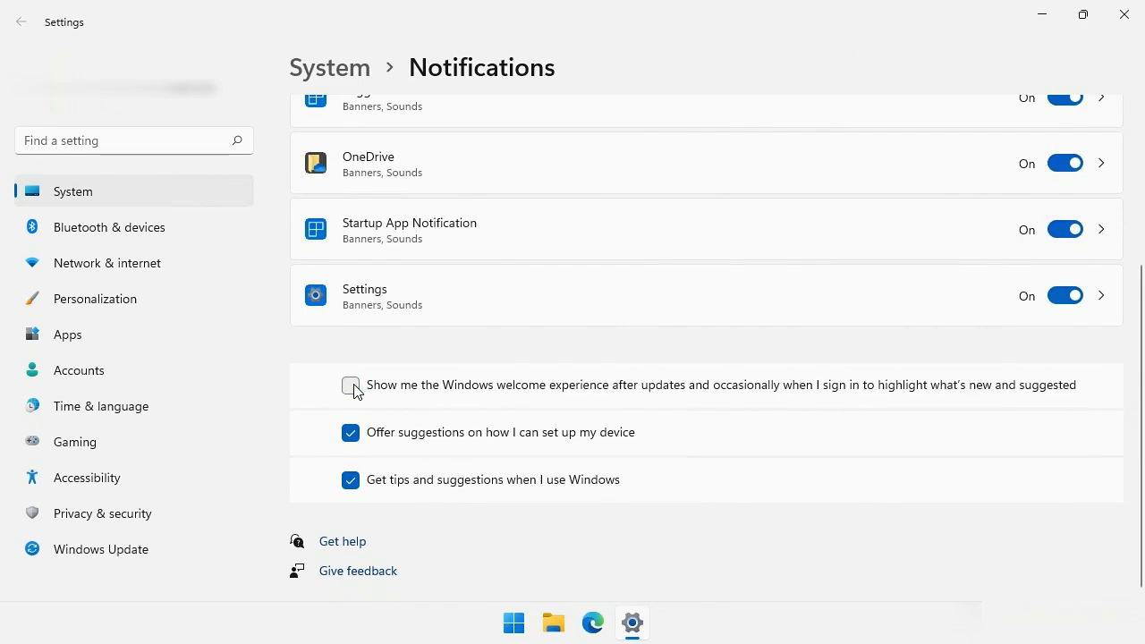
pyautogui.click(354, 391)
pyautogui.click(353, 483)
pyautogui.click(356, 433)
pyautogui.click(357, 393)
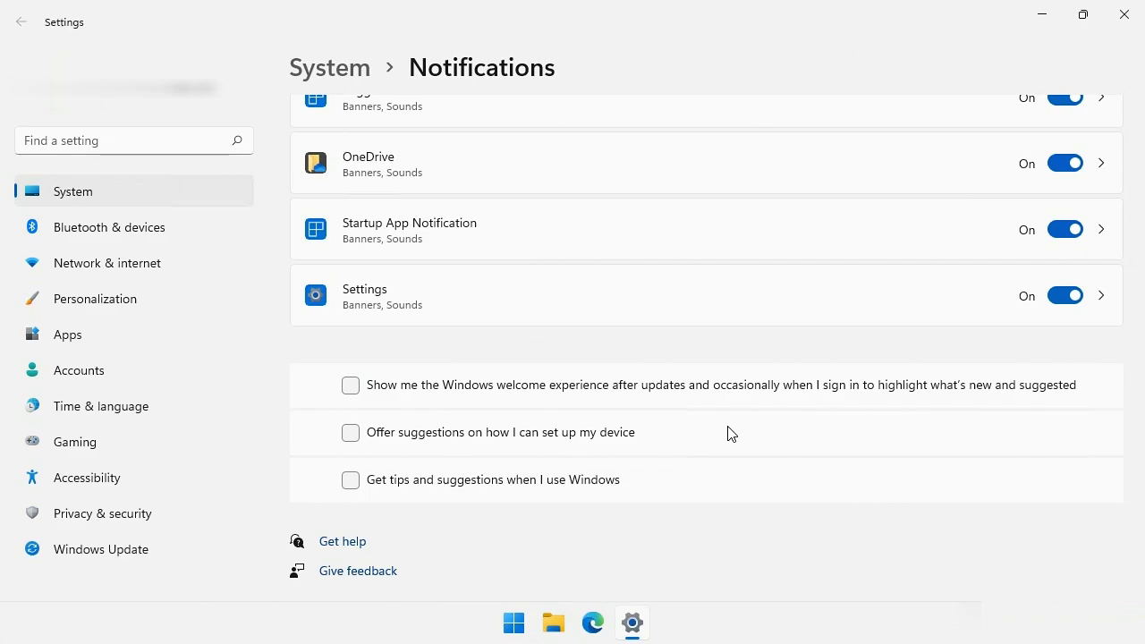
# - Find the Windows Defender Firewall through a settings search for "firewall" and turn it off for private networks
pyautogui.click(128, 143)
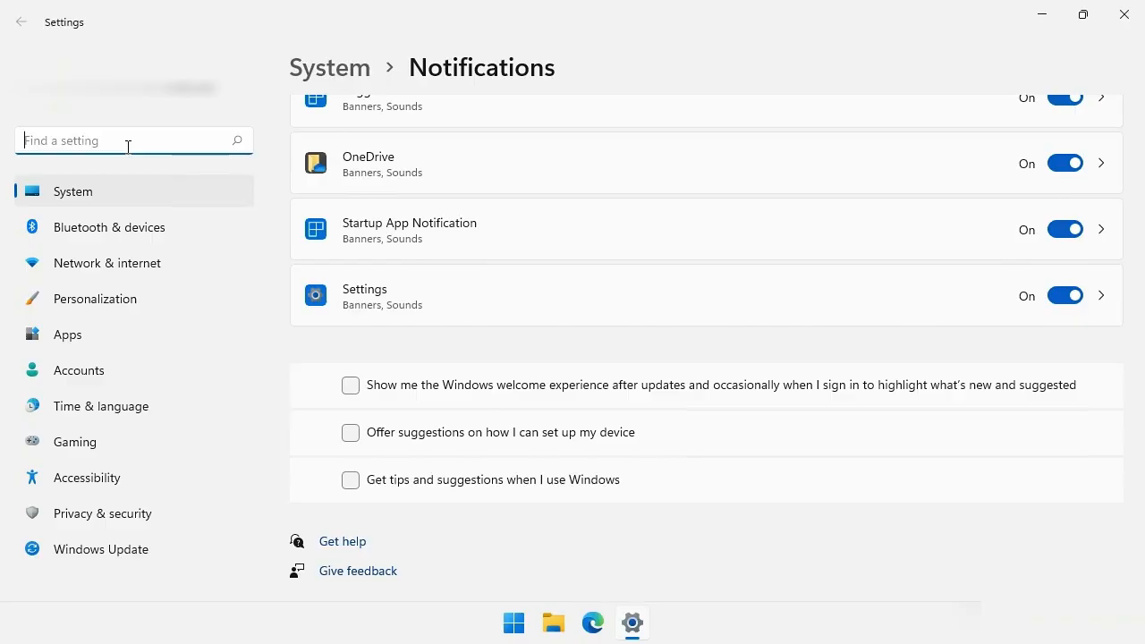
pyautogui.write('firewall')
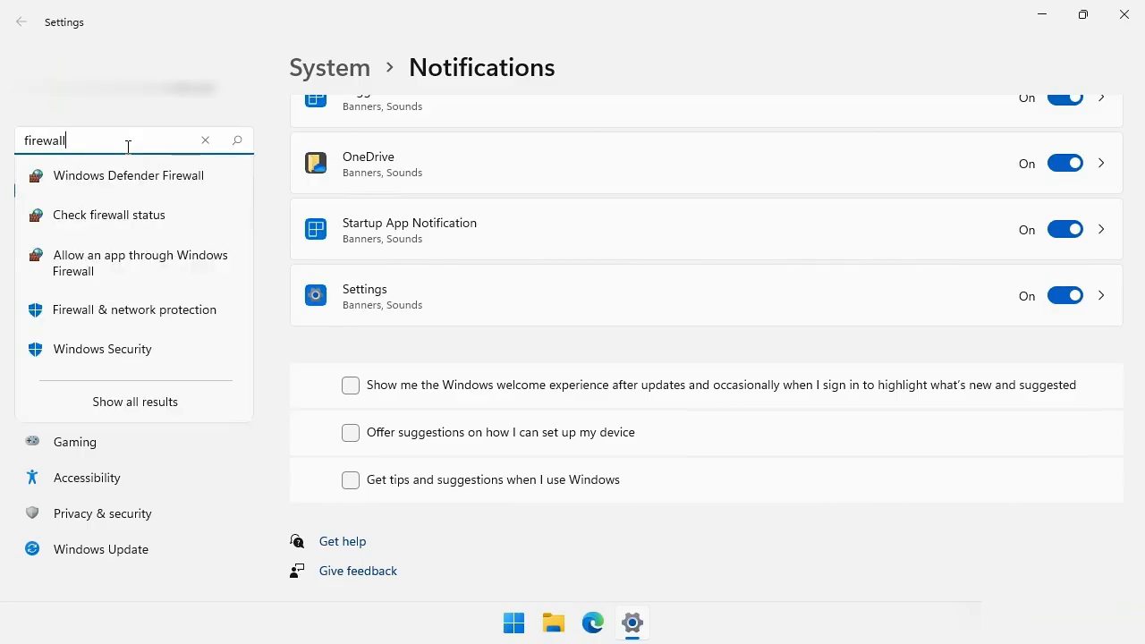
pyautogui.click(123, 175)
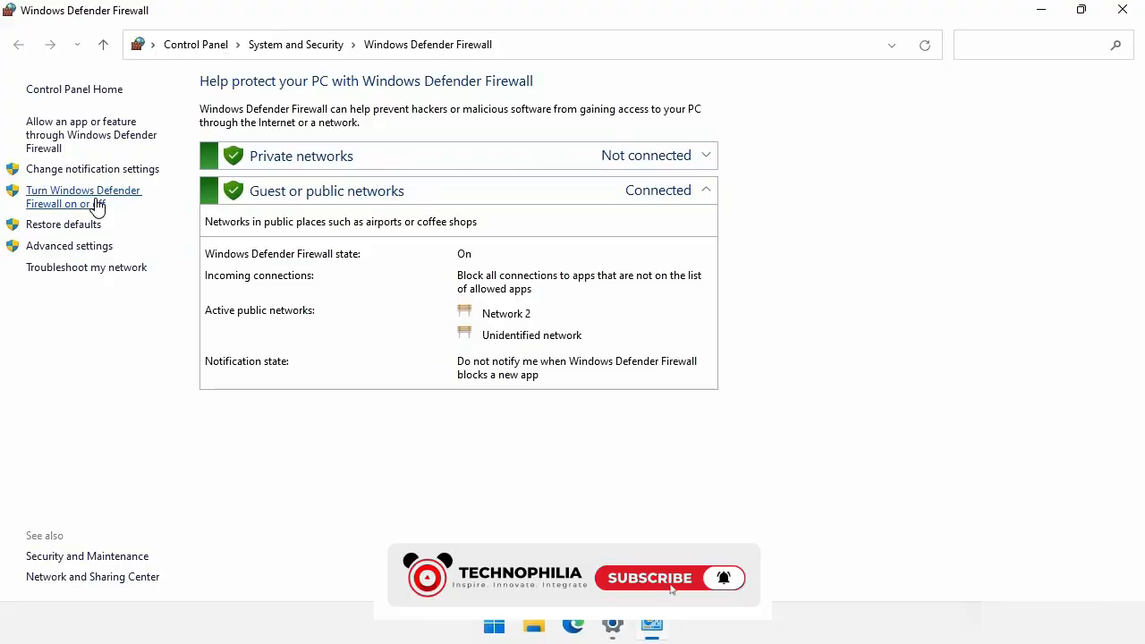
pyautogui.click(97, 204)
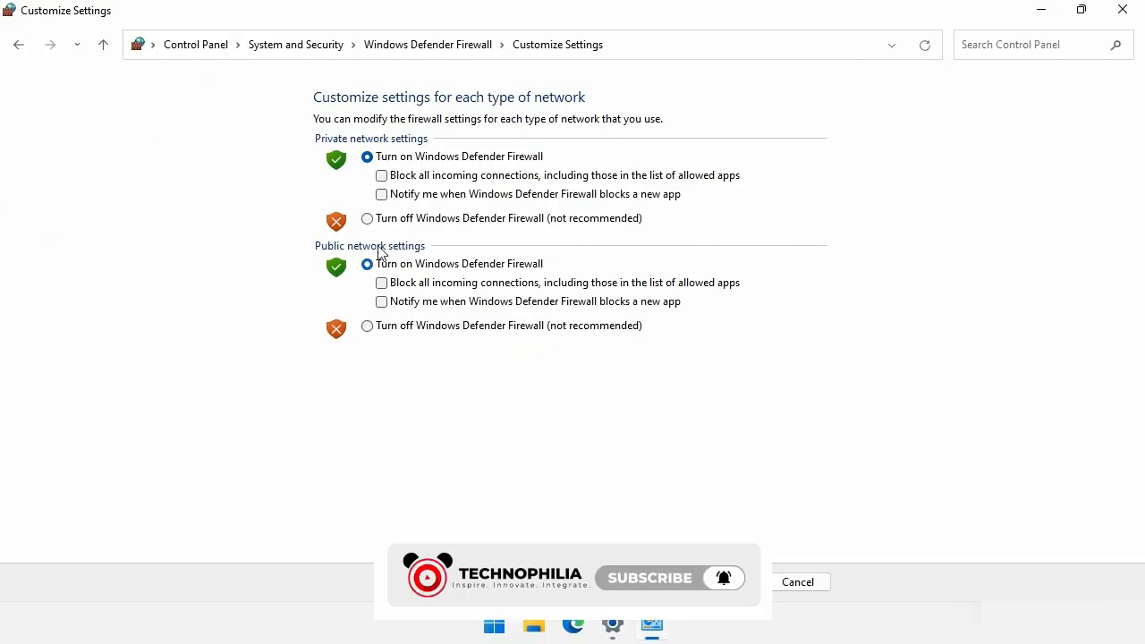
pyautogui.click(366, 220)
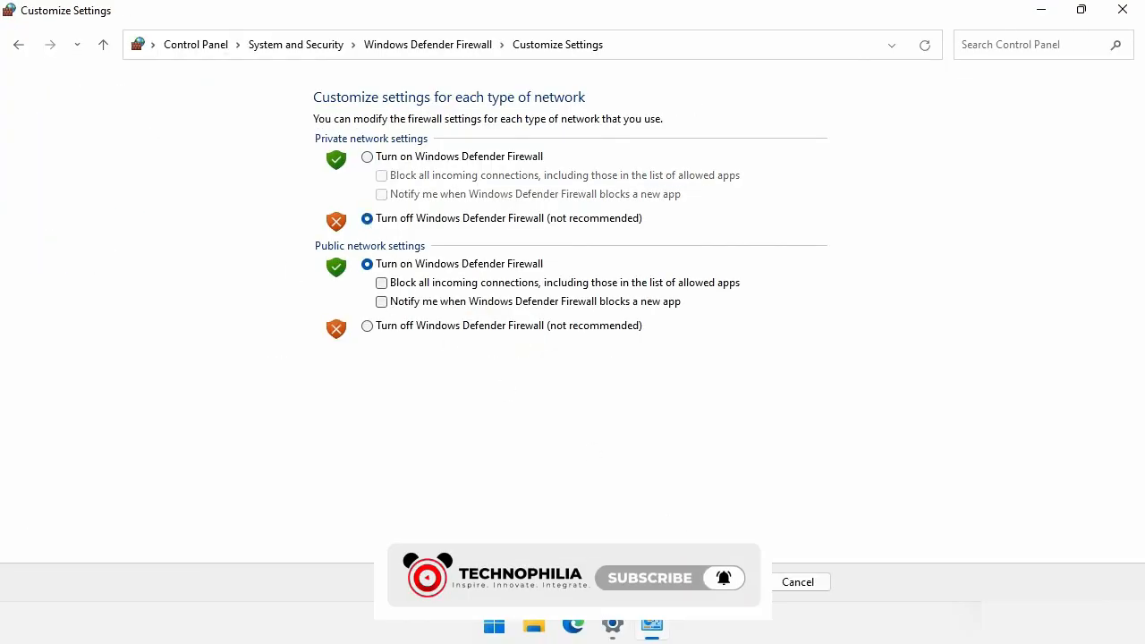
pyautogui.click(724, 583)
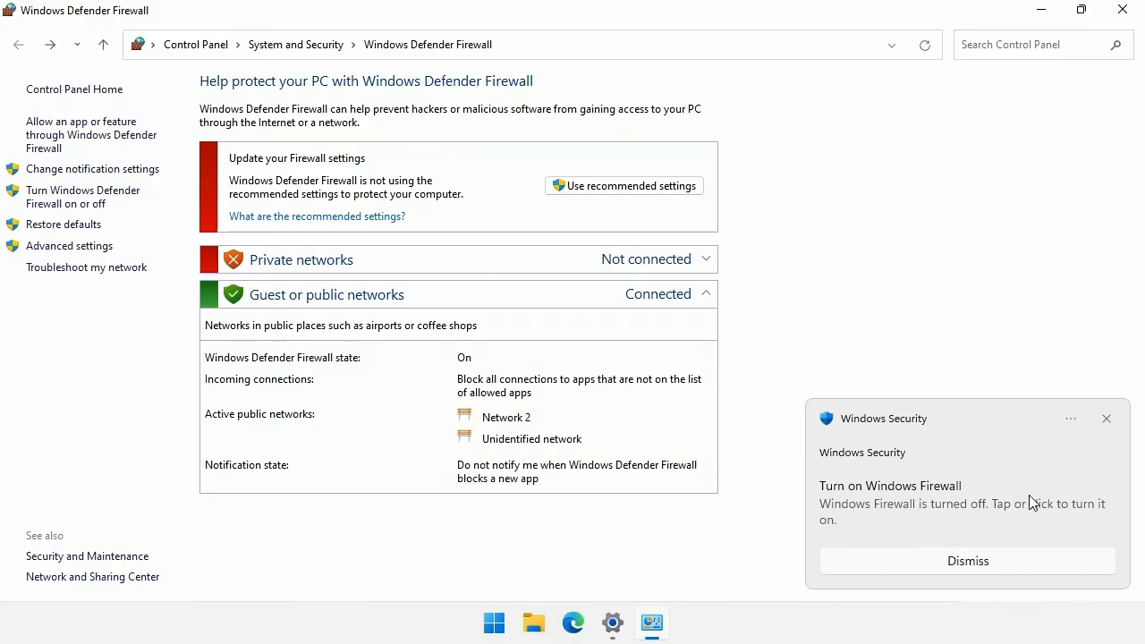
# - View the pending Windows Security notification and close the Windows Defender Firewall window
pyautogui.click(1138, 636)
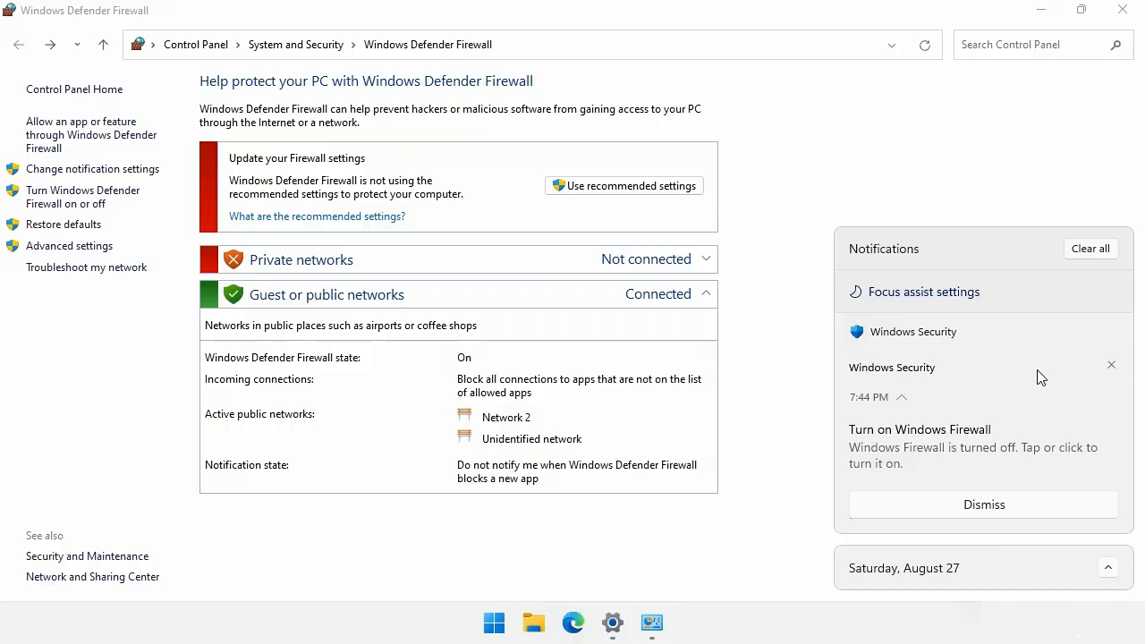
pyautogui.click(1127, 14)
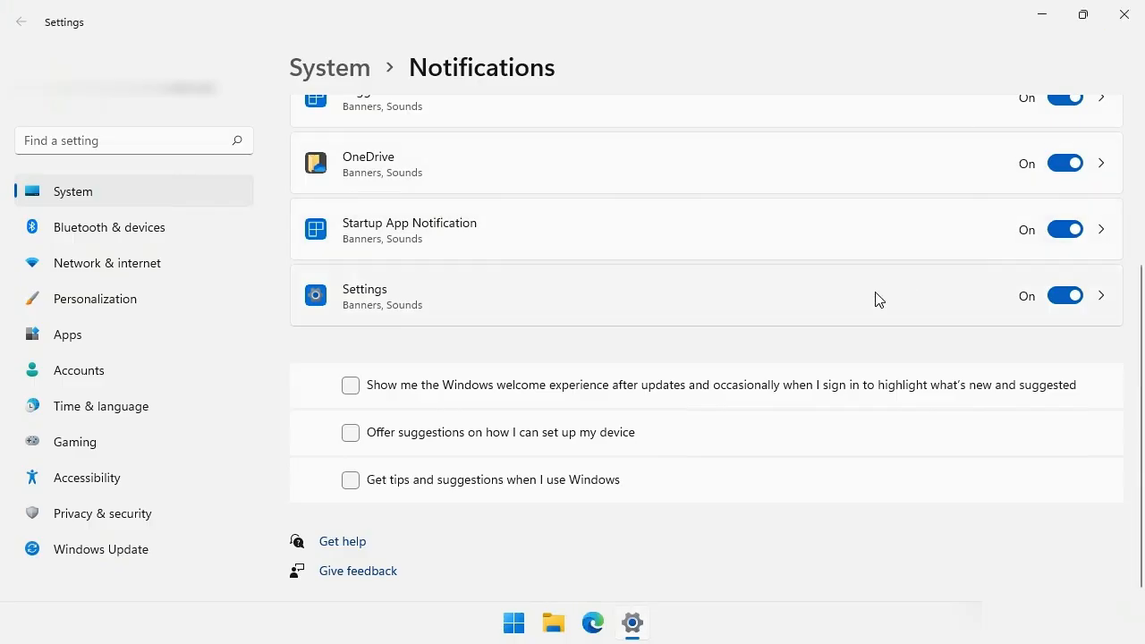
# - Turn off the main Notifications setting for apps and other senders
pyautogui.scroll(2, 876, 299)
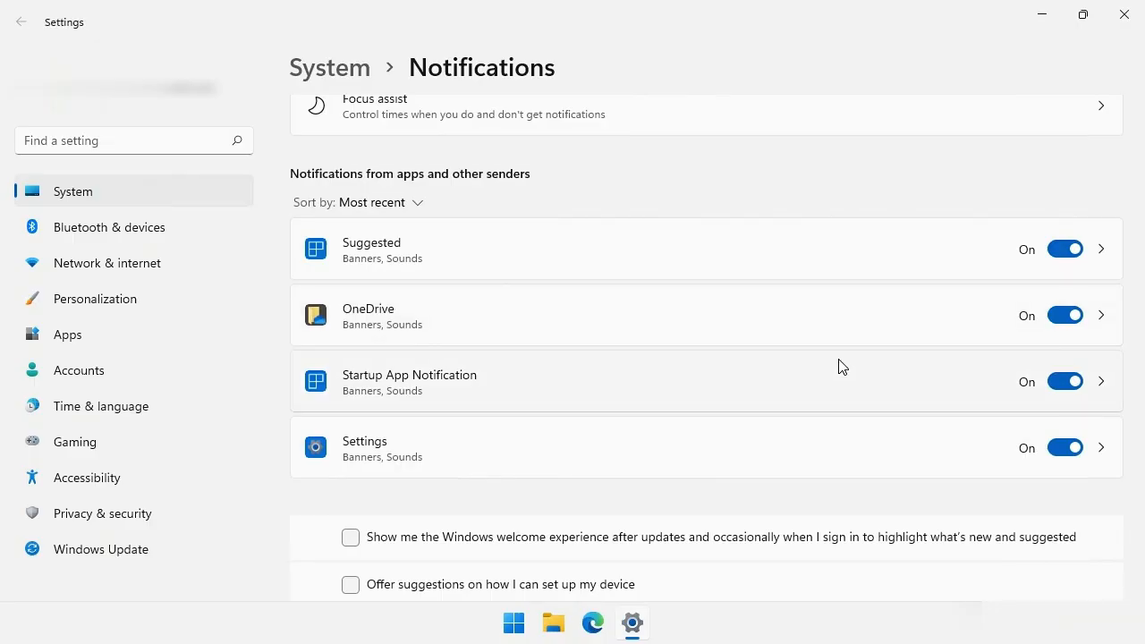
pyautogui.scroll(1, 841, 366)
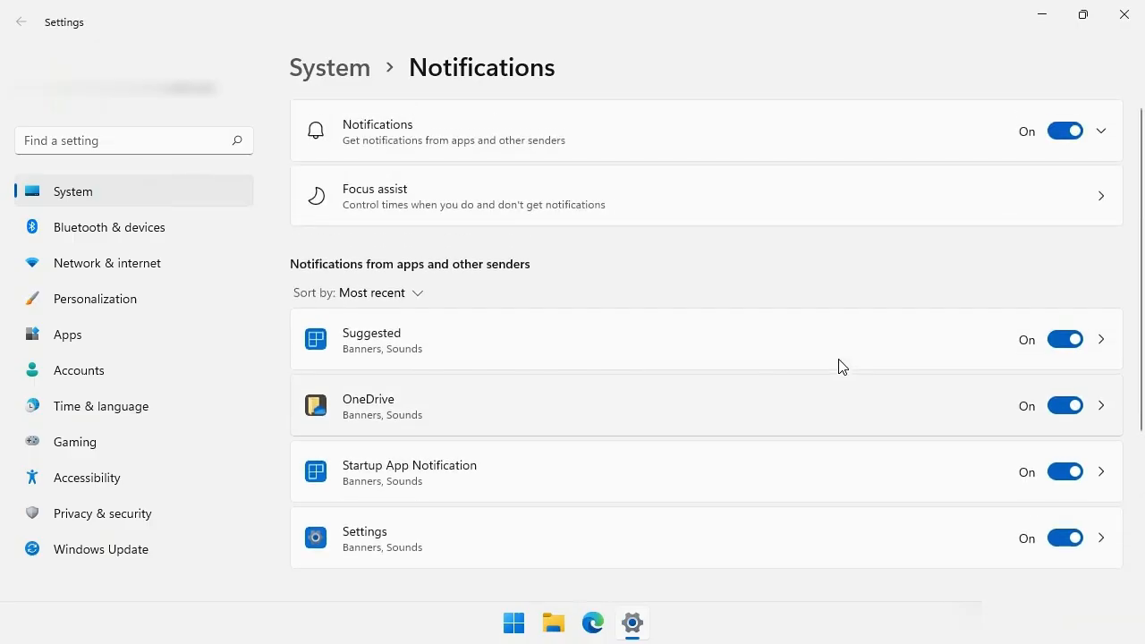
pyautogui.click(1077, 140)
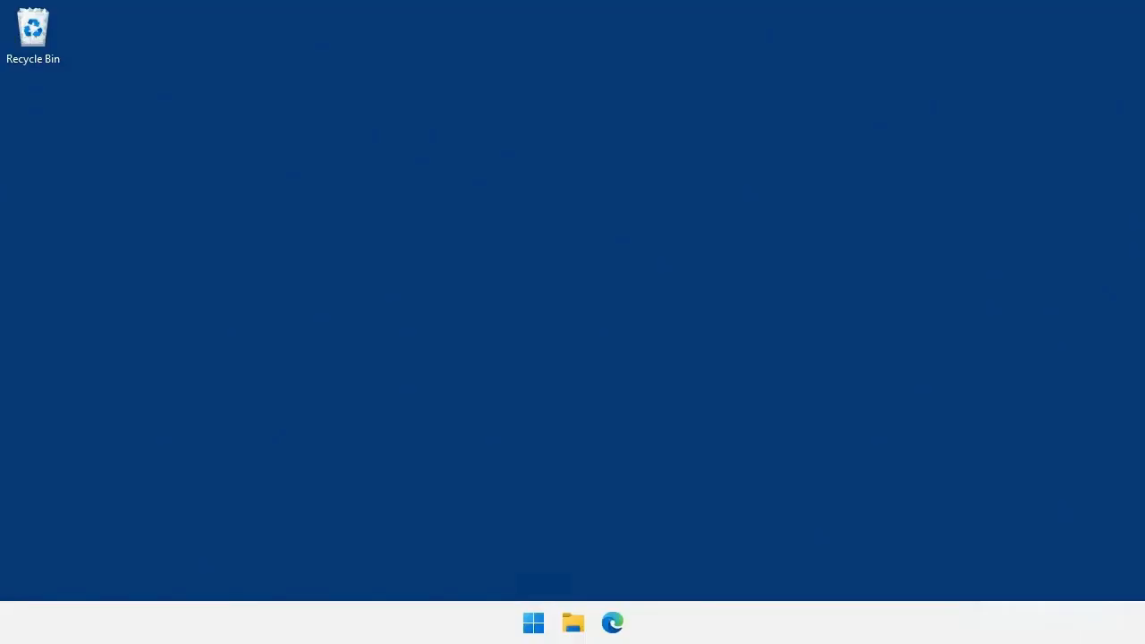
# - Launch Disk Cleanup and select the C: drive for cleaning
pyautogui.click(537, 629)
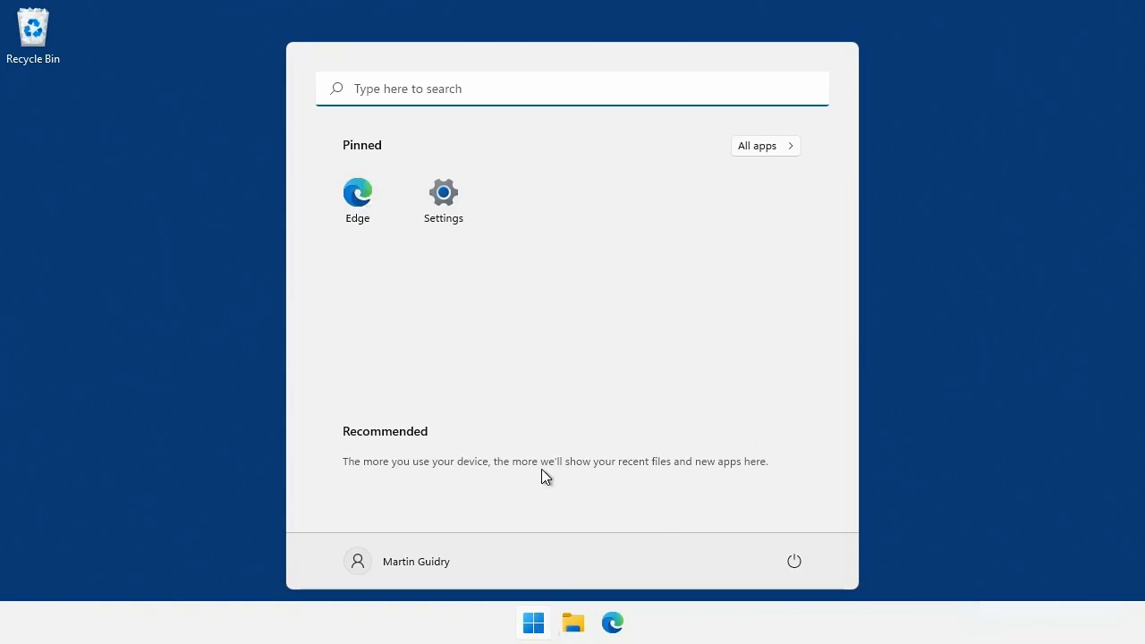
pyautogui.write('disk cl')
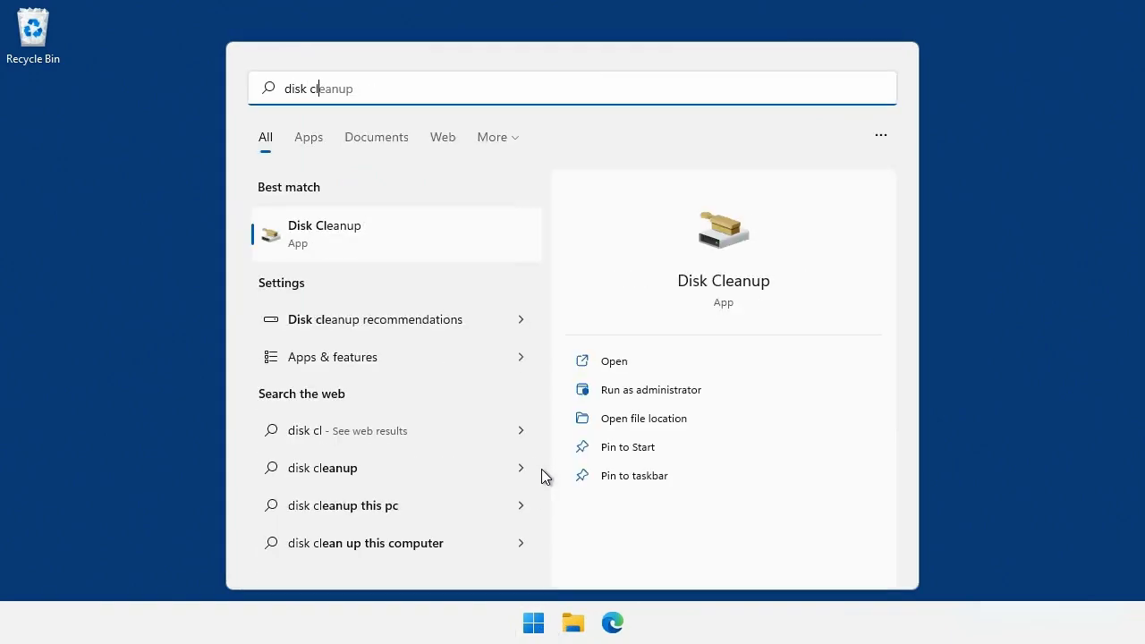
pyautogui.click(359, 241)
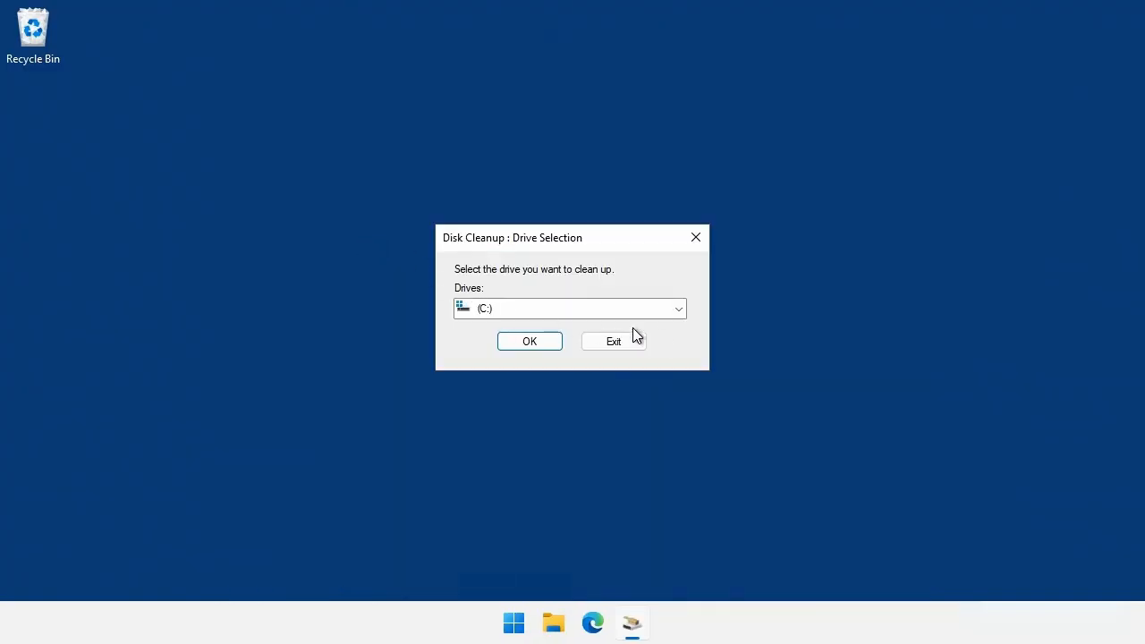
pyautogui.click(679, 309)
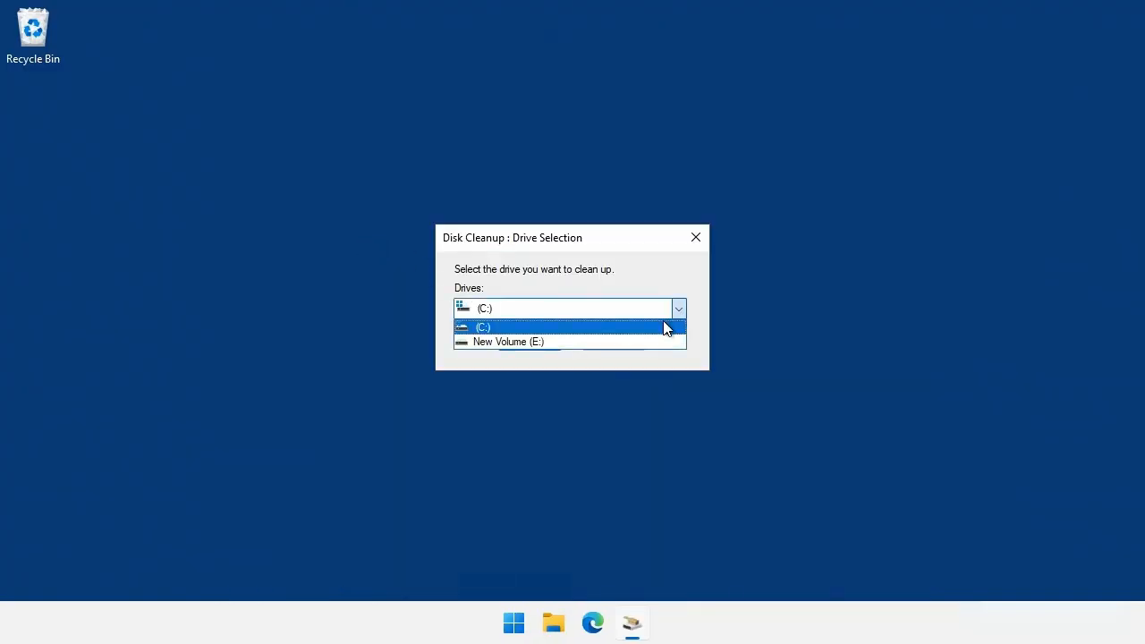
pyautogui.click(663, 328)
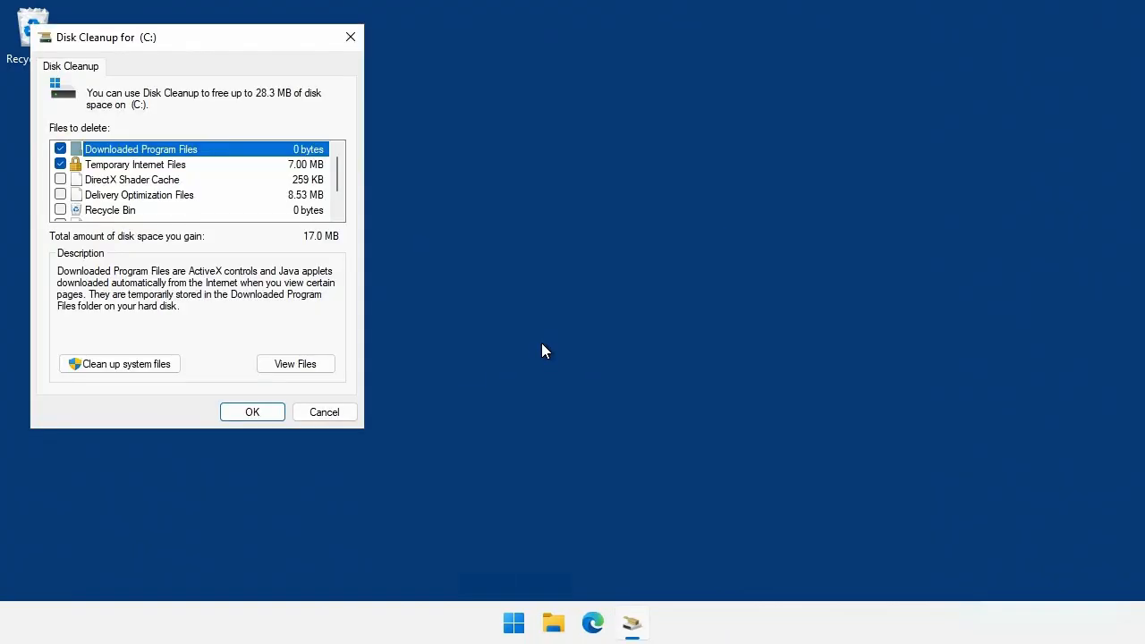
# - Add Temporary files to the C: drive items marked for cleanup, keeping Temporary Internet Files included, and permanently delete the marked files
pyautogui.moveTo(276, 55); pyautogui.dragTo(665, 102)
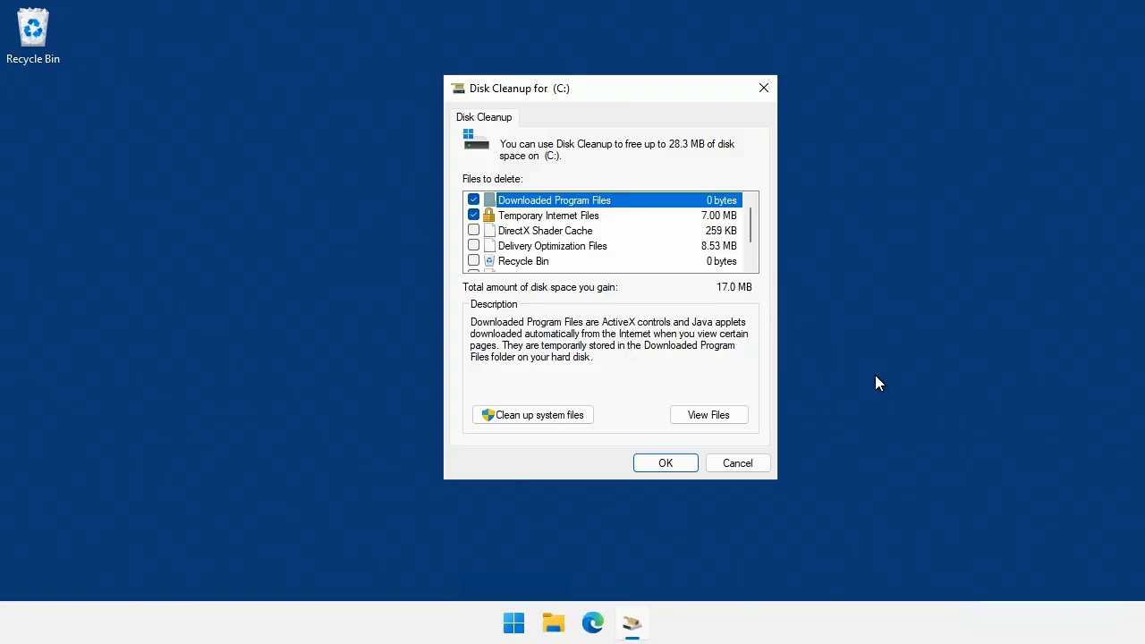
pyautogui.click(562, 218)
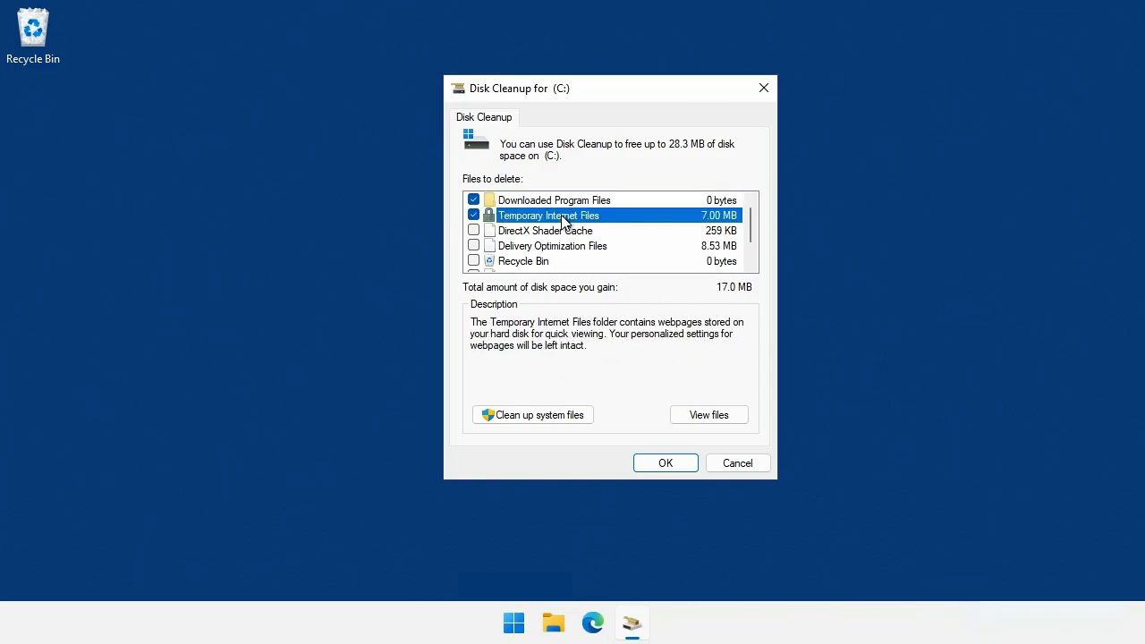
pyautogui.click(473, 215)
pyautogui.click(473, 219)
pyautogui.scroll(-1, 641, 235)
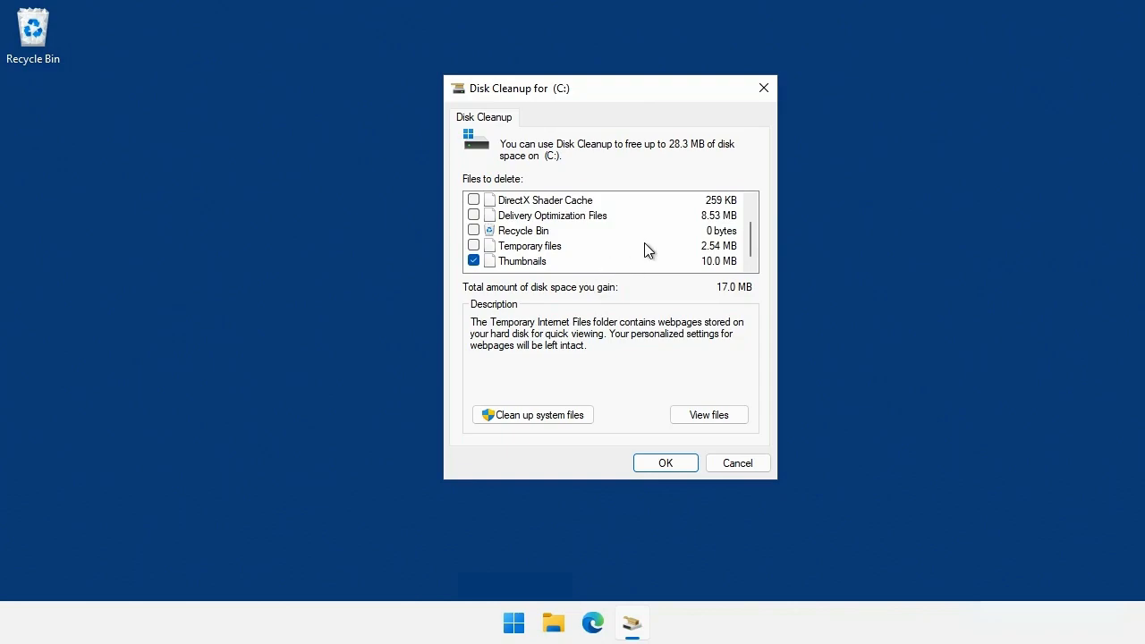
pyautogui.click(474, 247)
pyautogui.click(673, 468)
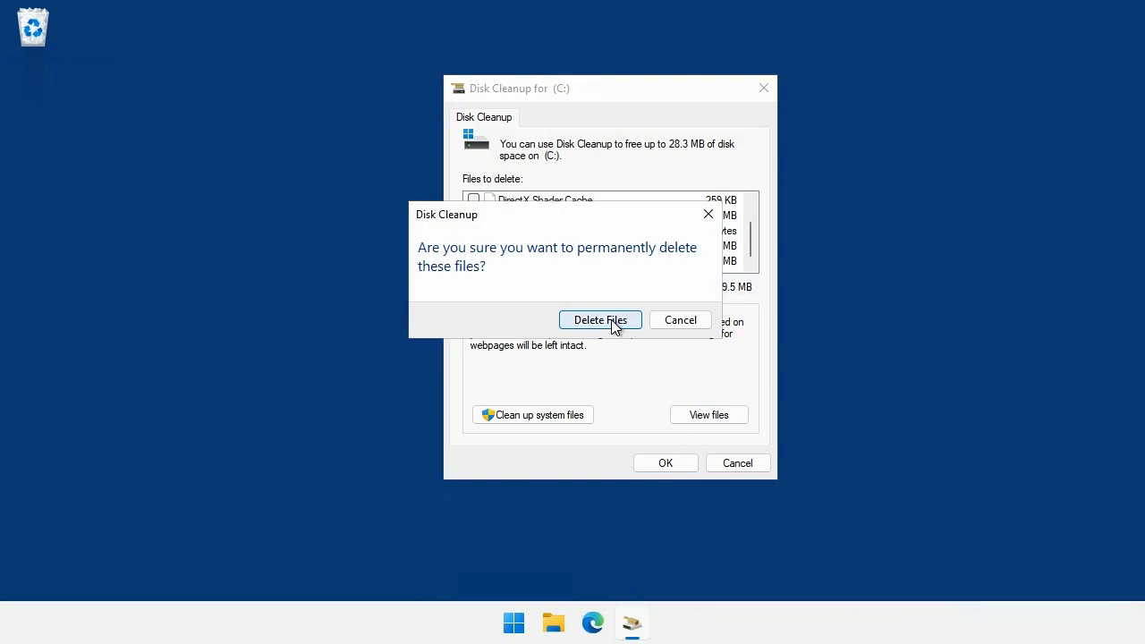
pyautogui.click(601, 321)
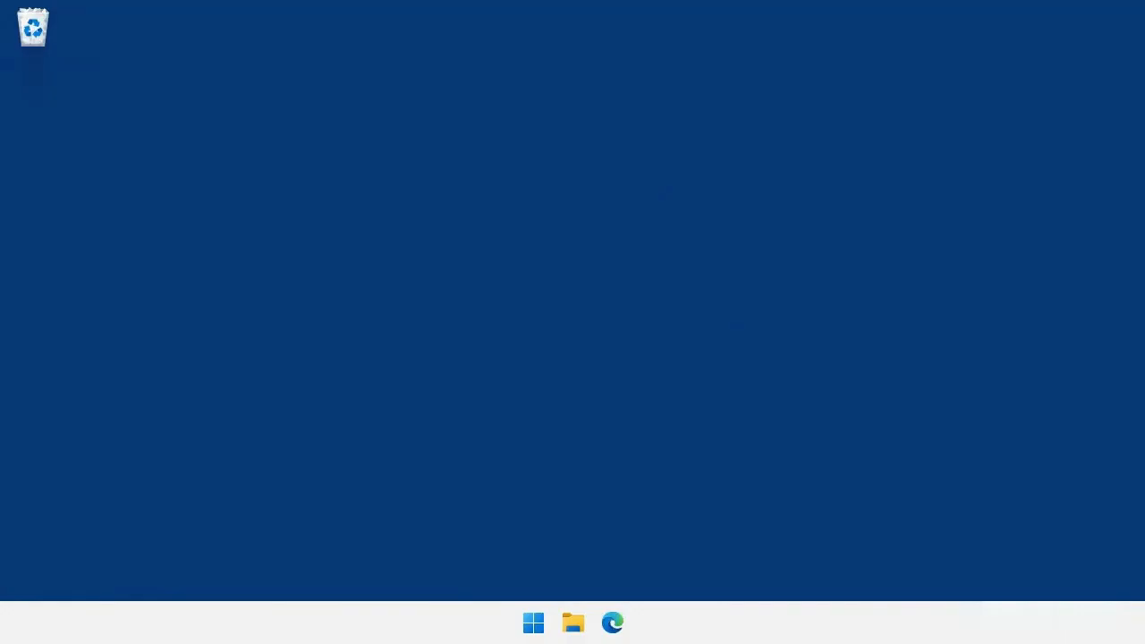
# - Open the Local Group Policy Editor maximized and widen its policy tree so the folder names fit
pyautogui.click(539, 623)
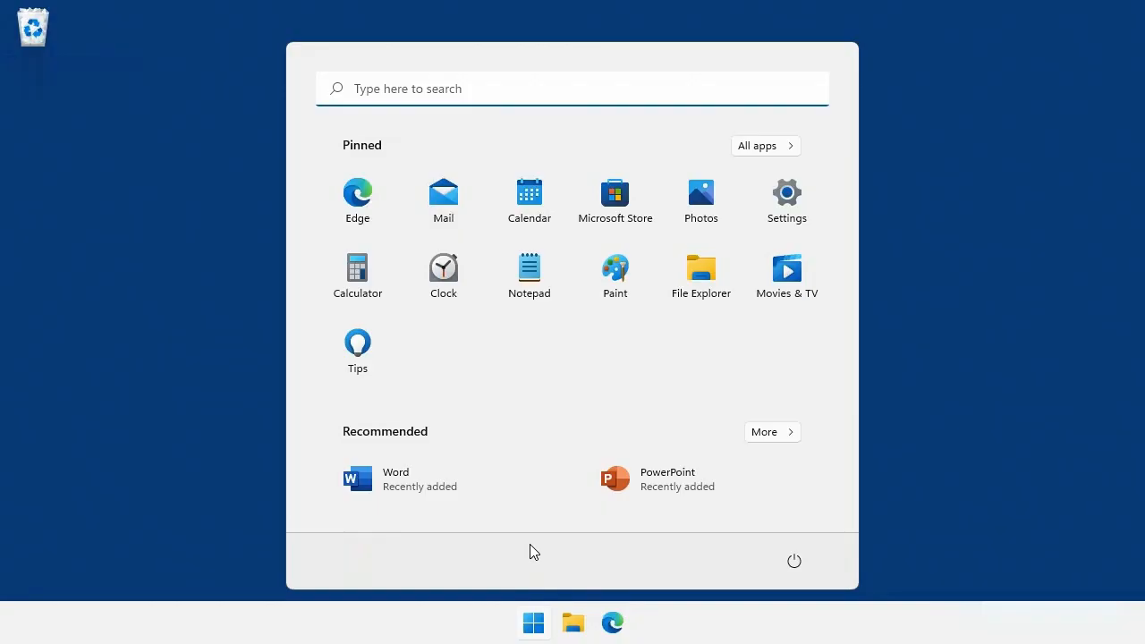
pyautogui.write('group')
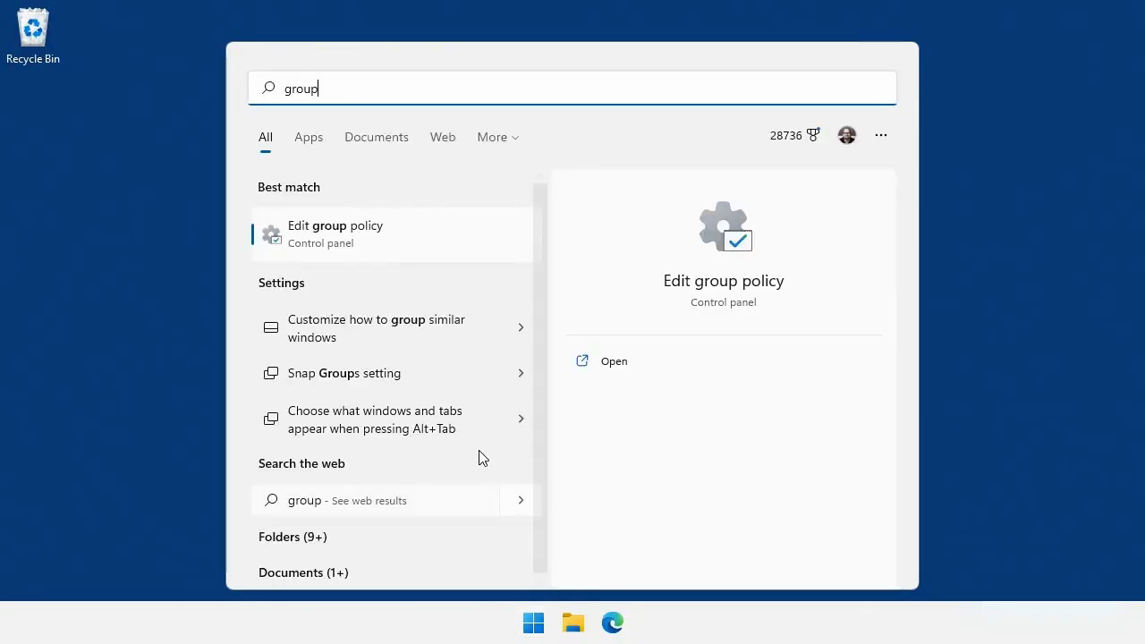
pyautogui.click(366, 240)
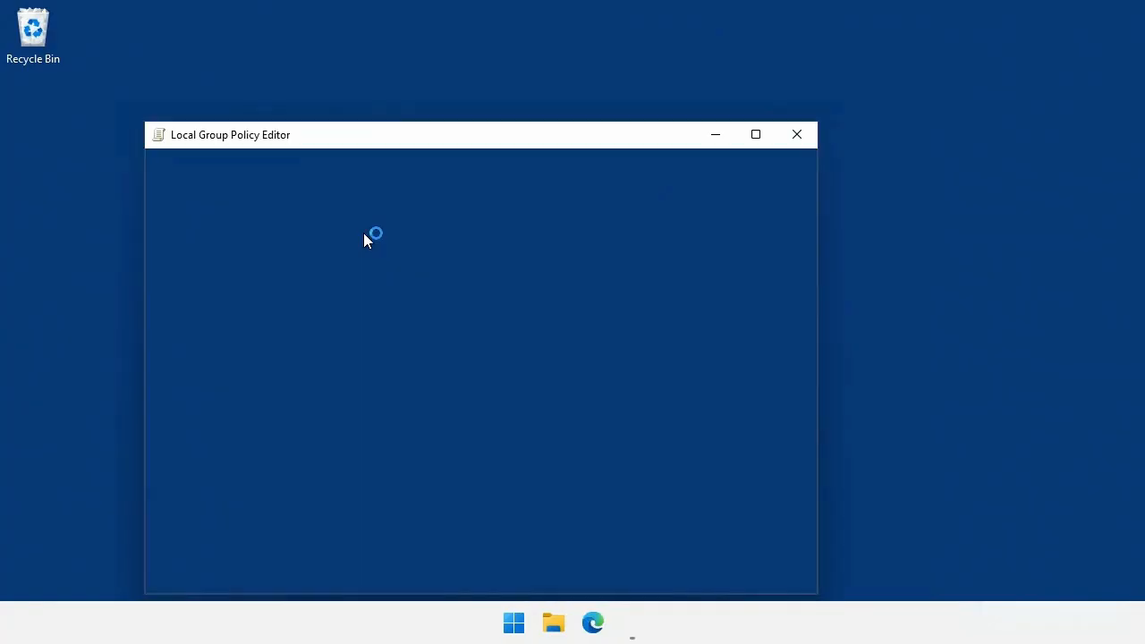
pyautogui.click(755, 135)
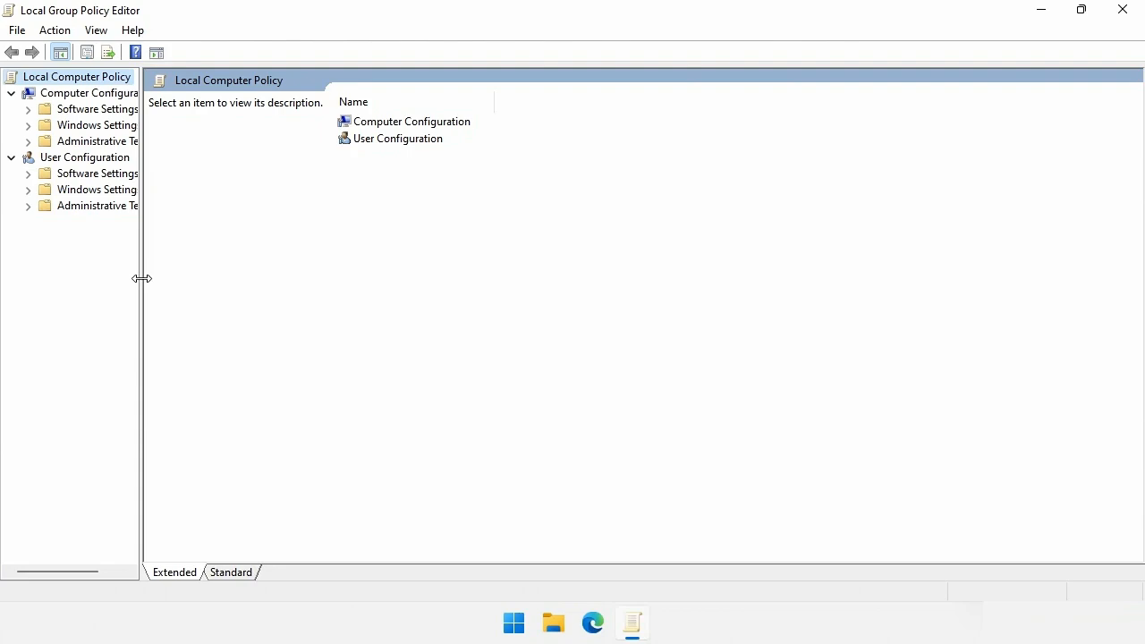
pyautogui.moveTo(140, 278); pyautogui.dragTo(257, 296)
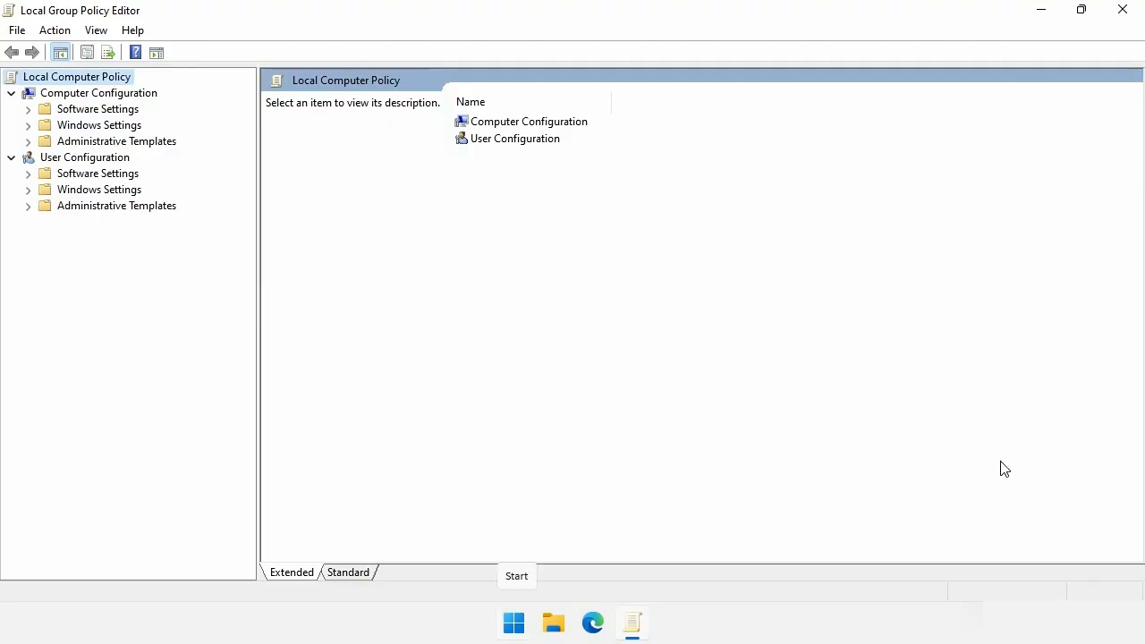
# - Show the Desktop policies under User Configuration's Administrative Templates and sort them by setting name
pyautogui.click(96, 160)
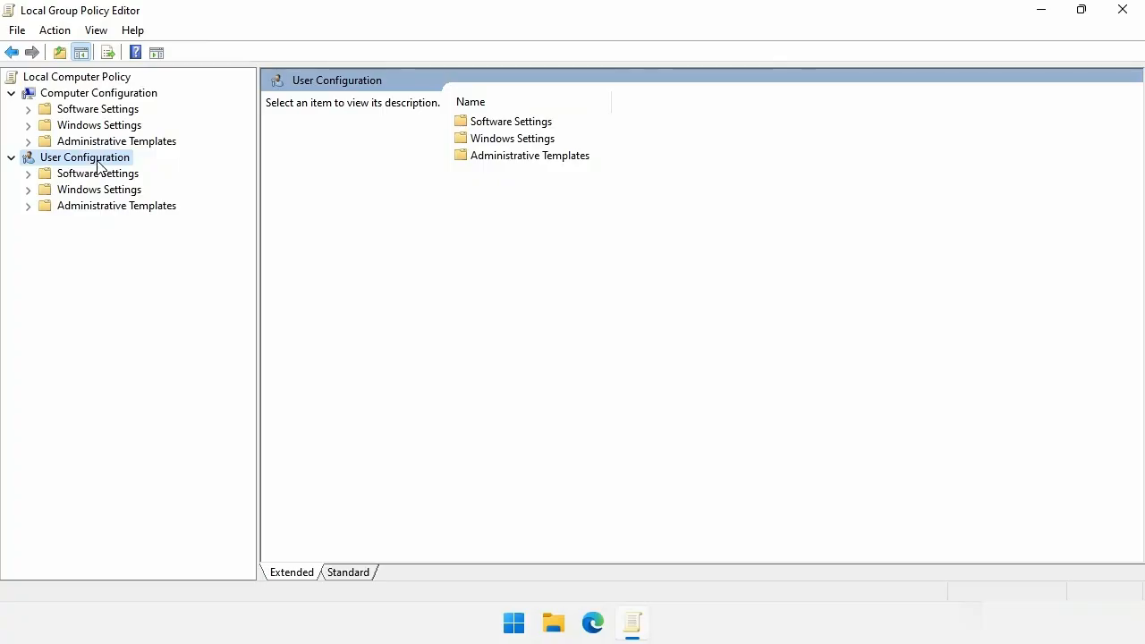
pyautogui.click(30, 211)
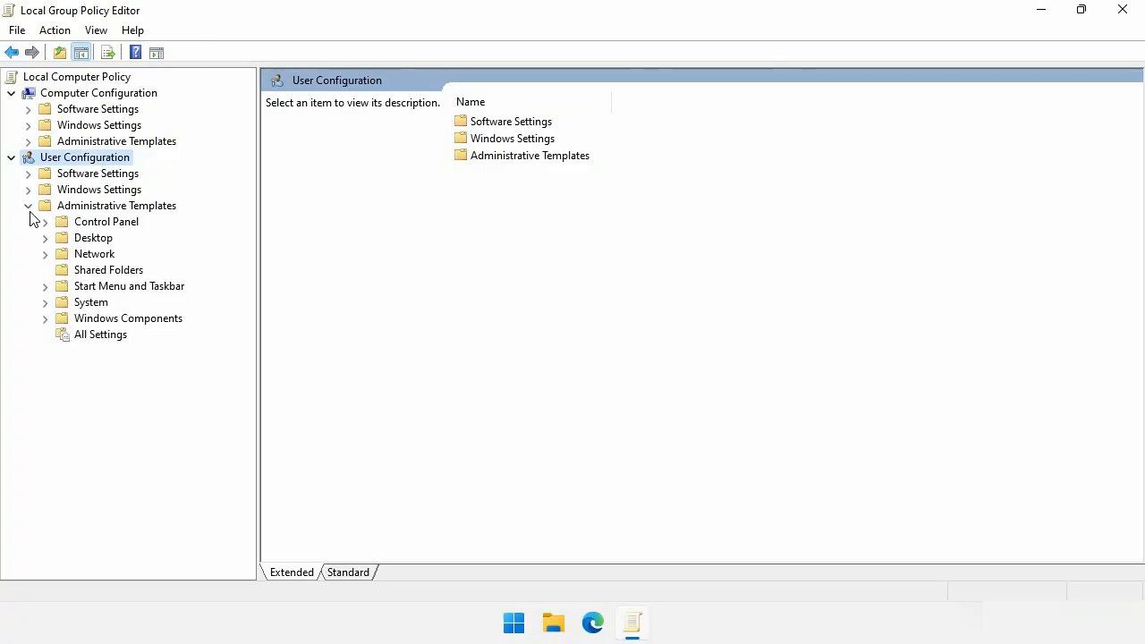
pyautogui.click(92, 242)
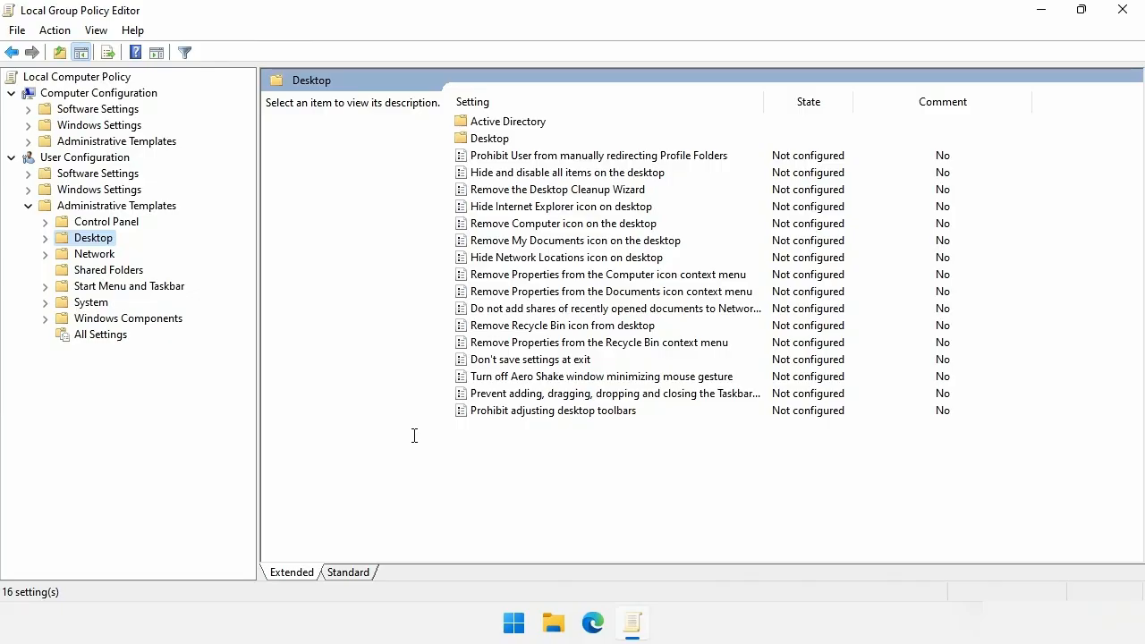
pyautogui.click(506, 104)
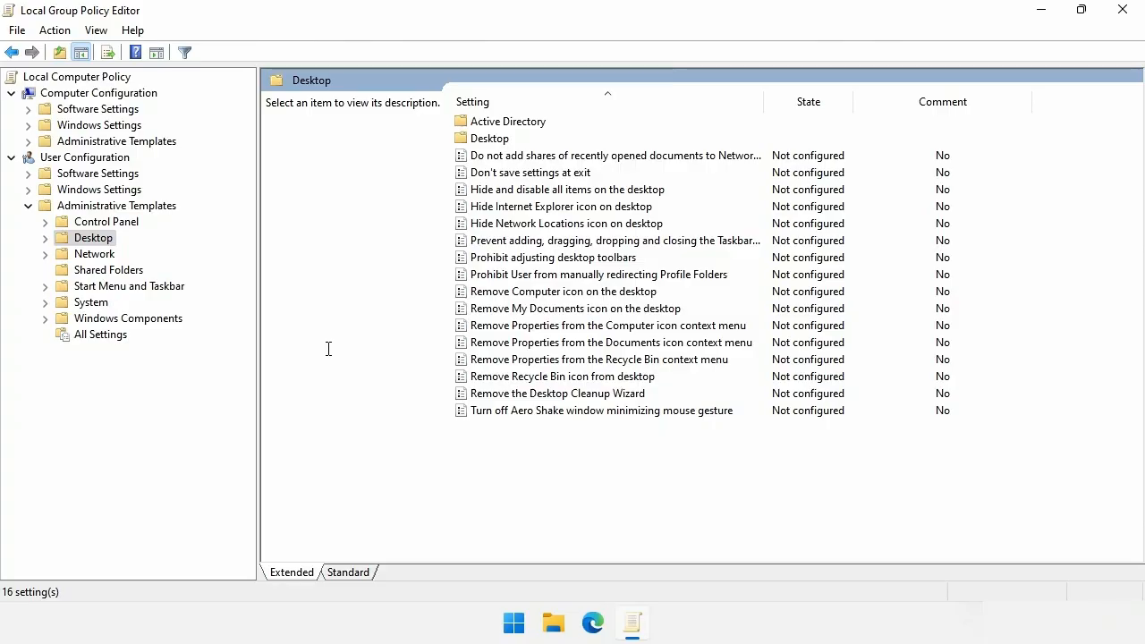
# - Set the "Remove Recycle Bin icon from desktop" policy to Enabled and apply the change
pyautogui.click(579, 382)
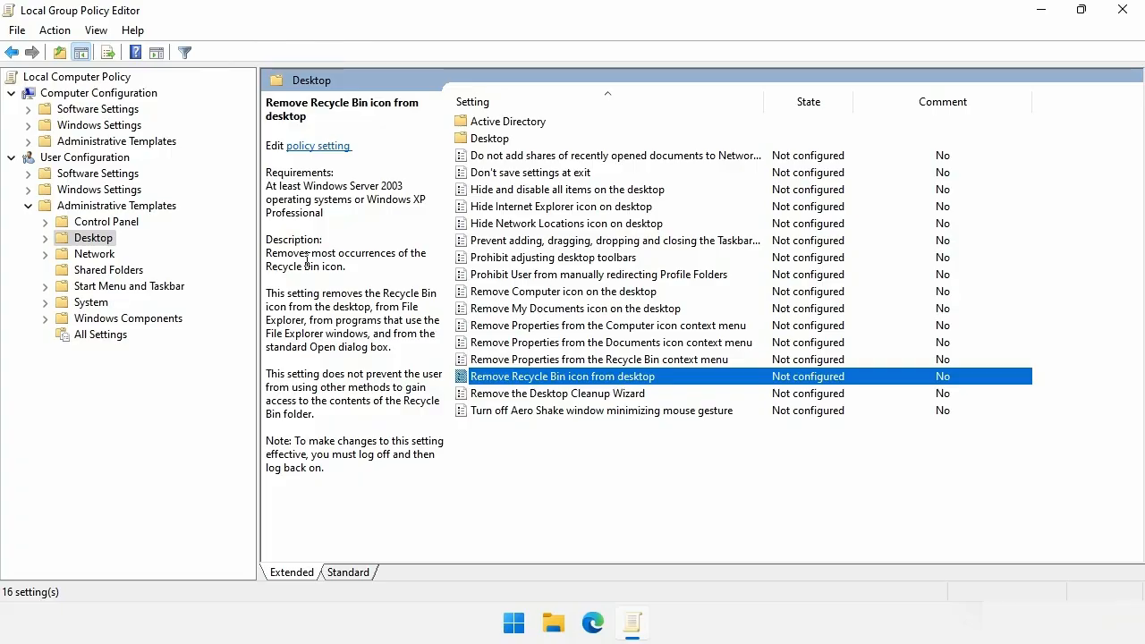
pyautogui.doubleClick(586, 380)
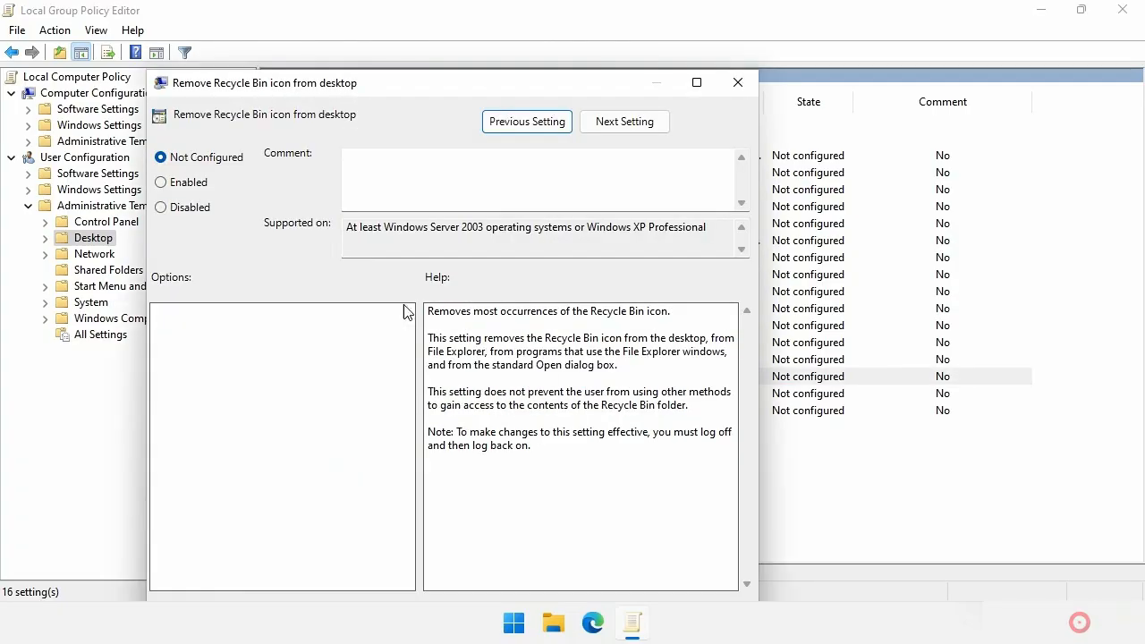
pyautogui.click(189, 182)
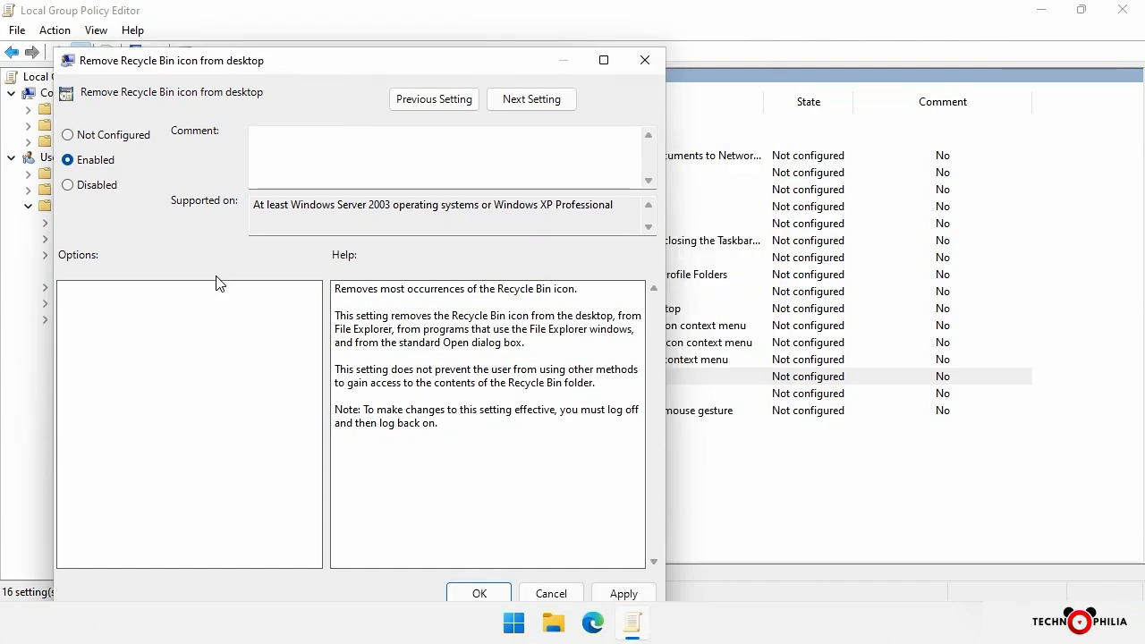
pyautogui.click(611, 593)
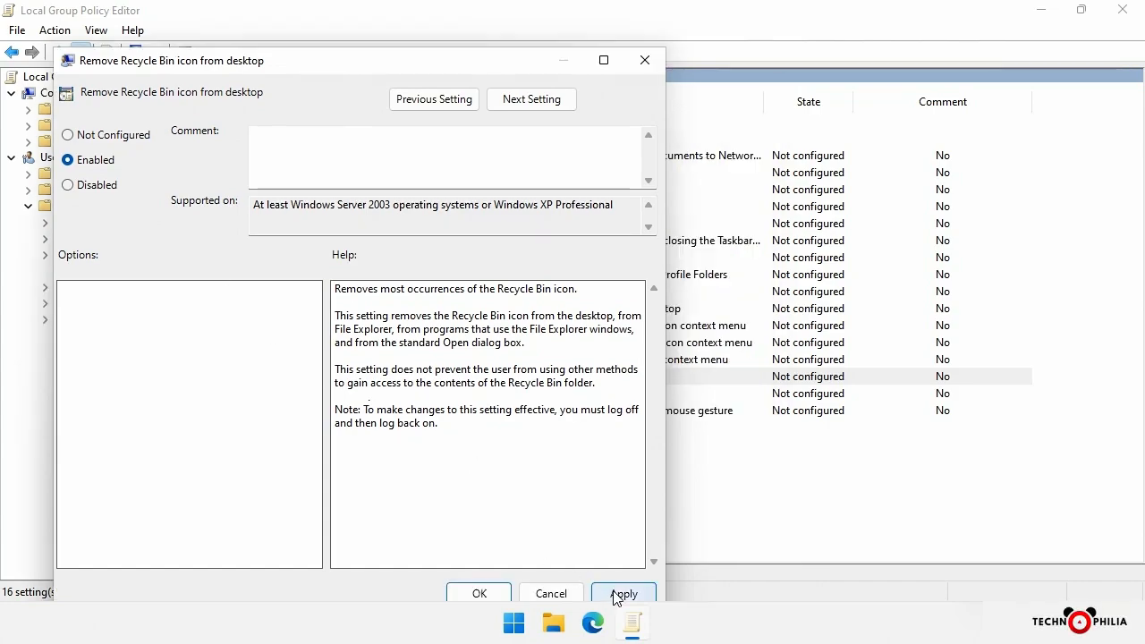
pyautogui.click(479, 593)
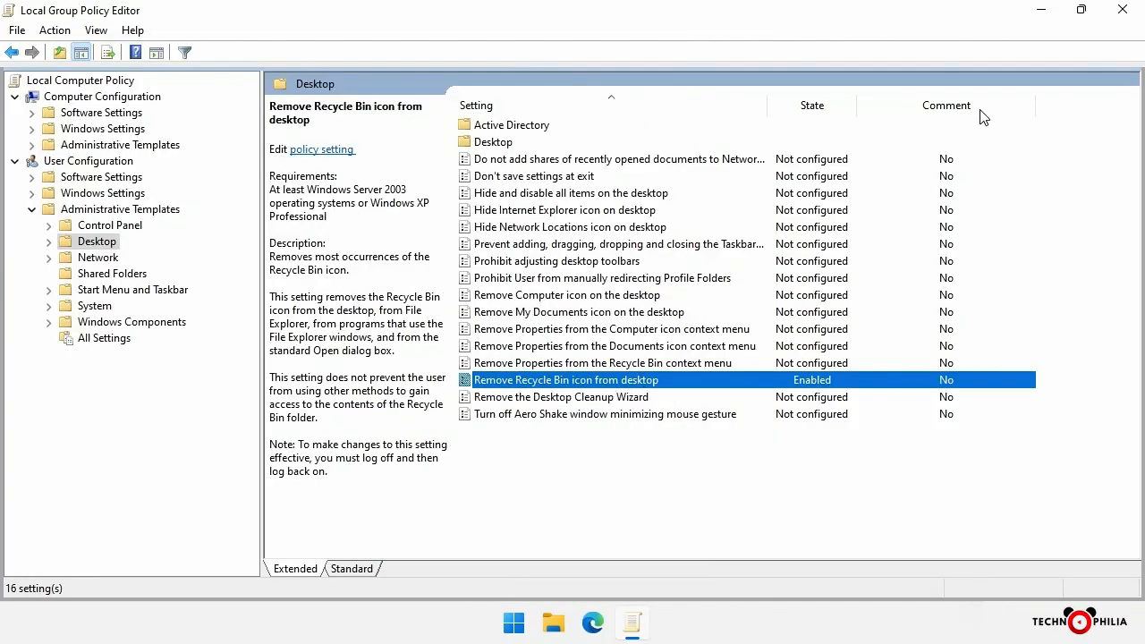
# - Close the Local Group Policy Editor and restart the computer
pyautogui.click(1120, 24)
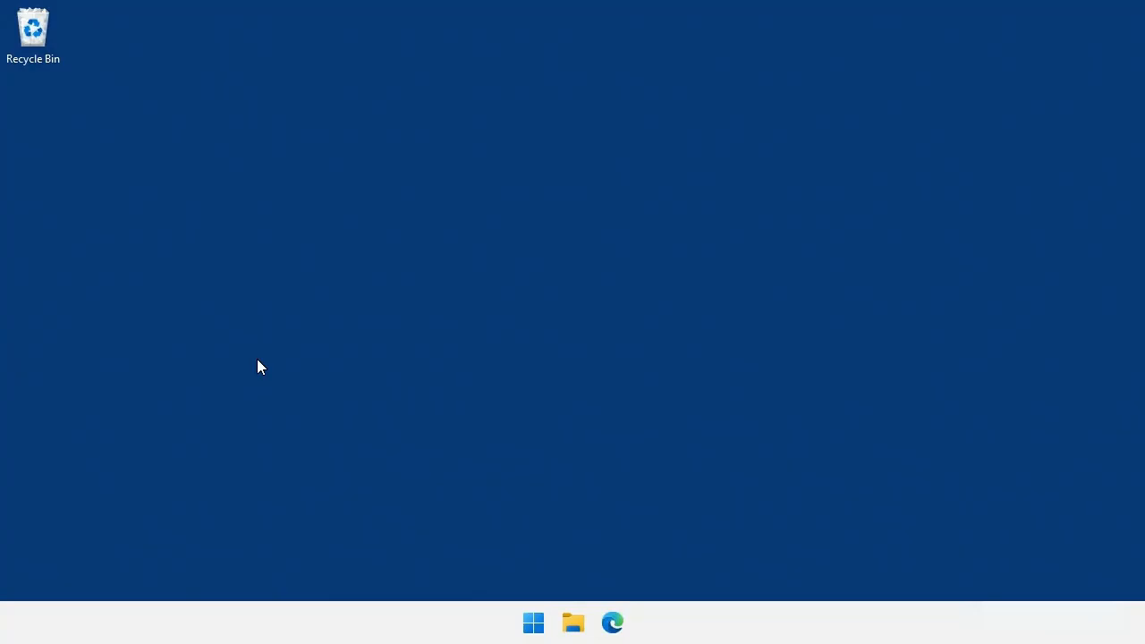
pyautogui.click(533, 622)
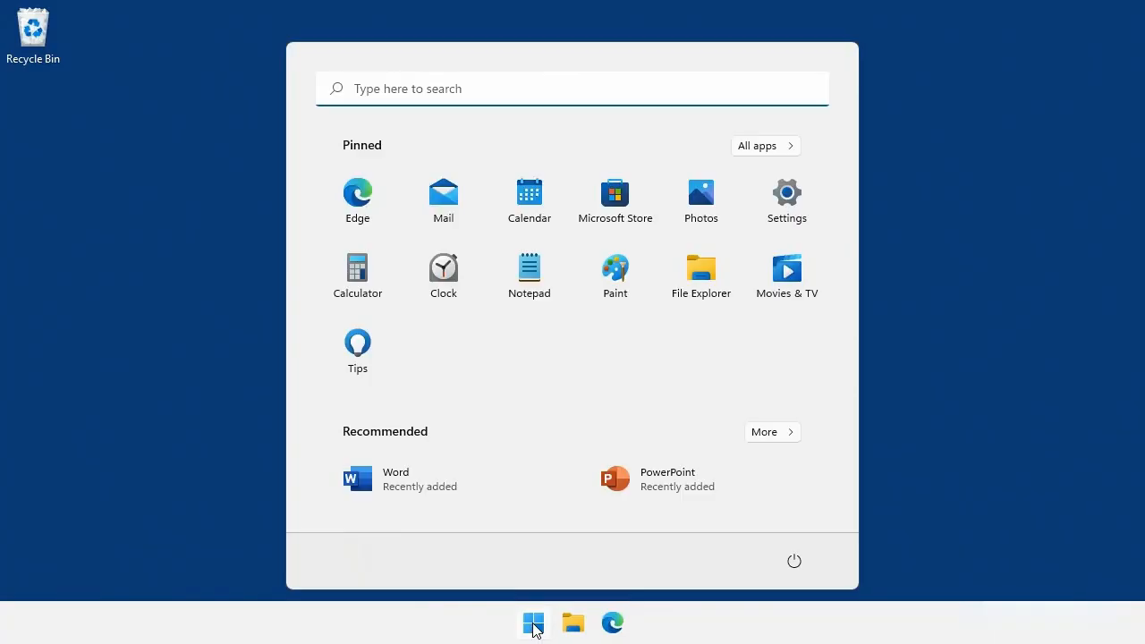
pyautogui.click(794, 560)
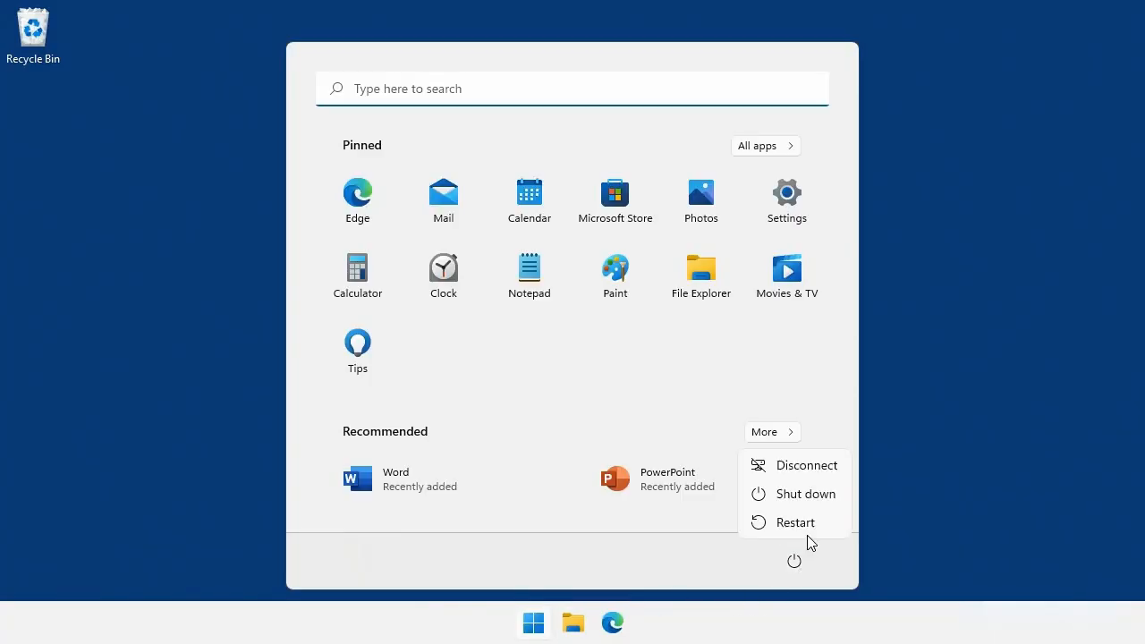
pyautogui.click(805, 522)
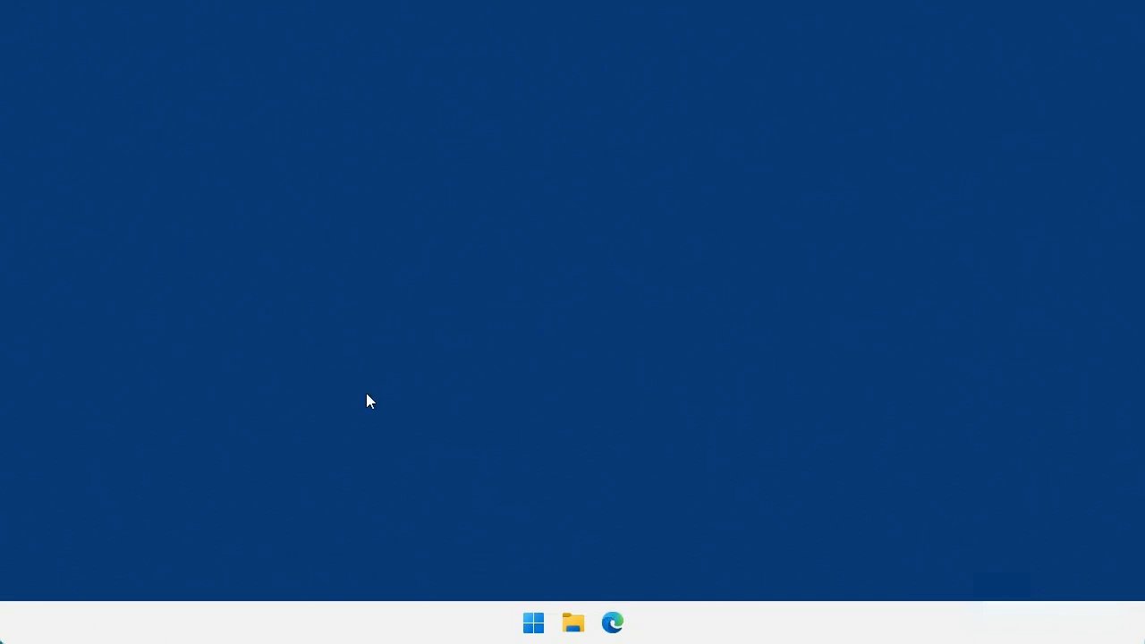
# - Search for "local group", reopen the Local Group Policy Editor maximized, and widen its policy tree to fit the folder names
pyautogui.click(533, 623)
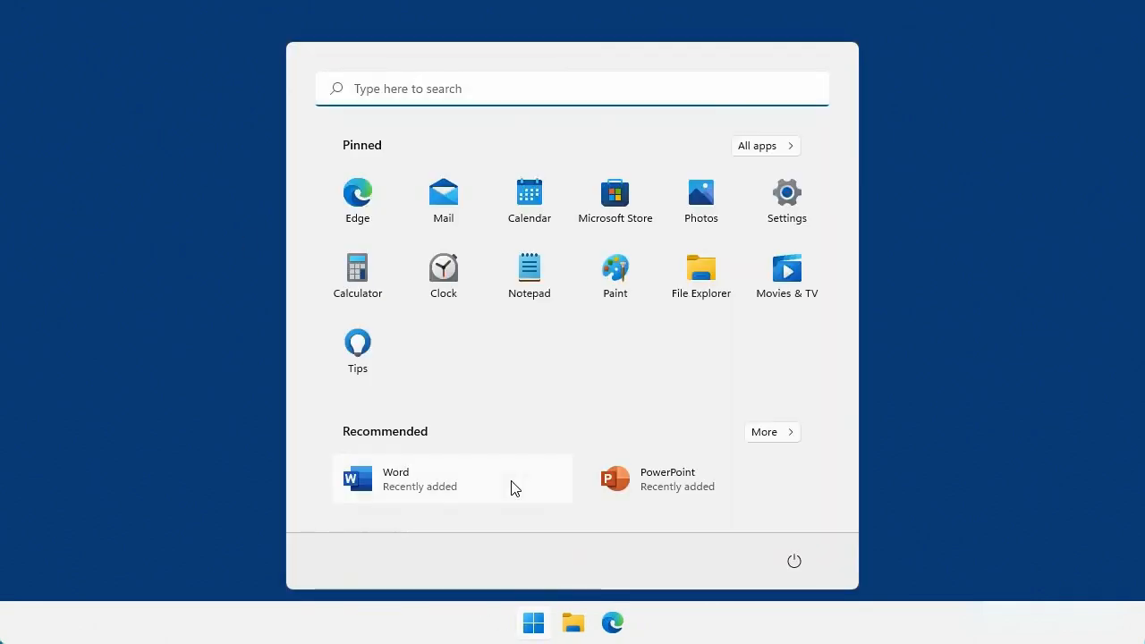
pyautogui.write('local group')
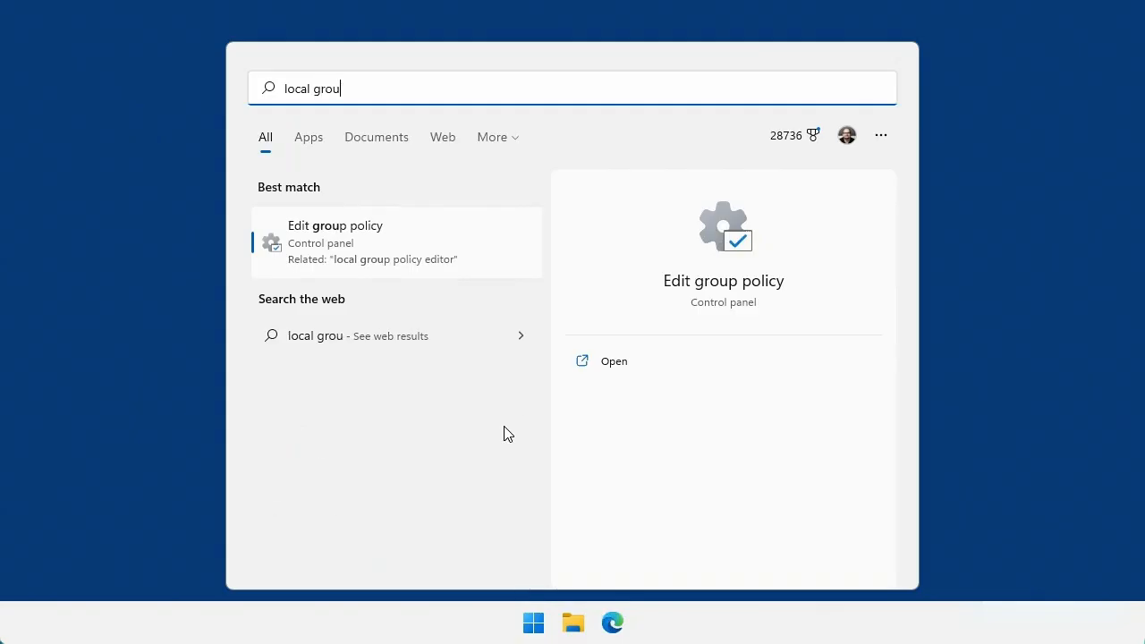
pyautogui.click(333, 267)
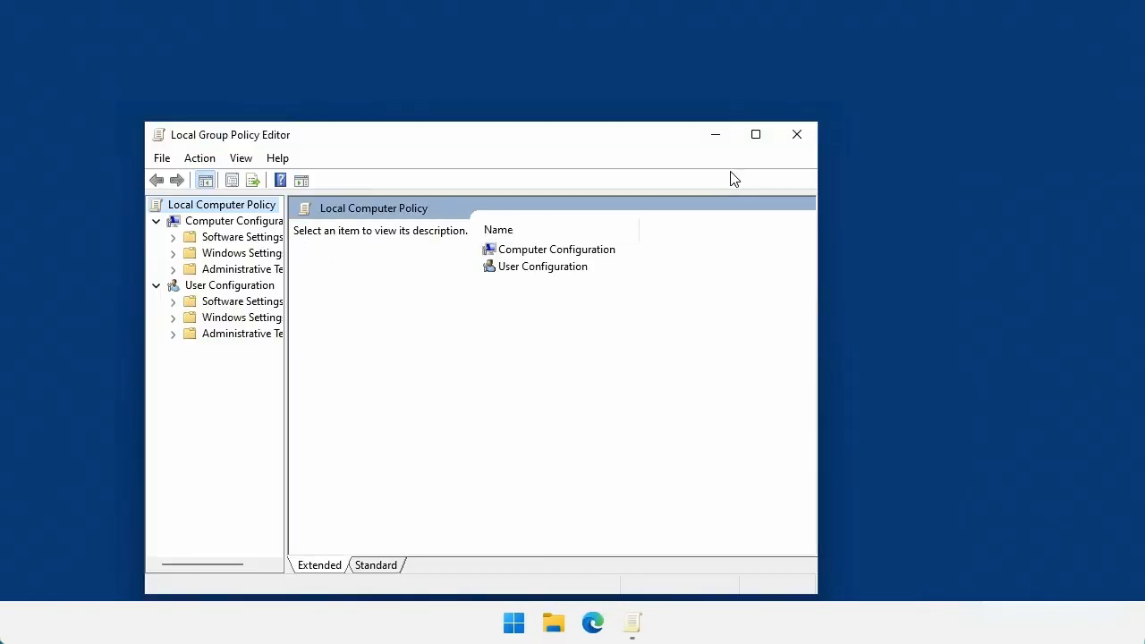
pyautogui.click(756, 136)
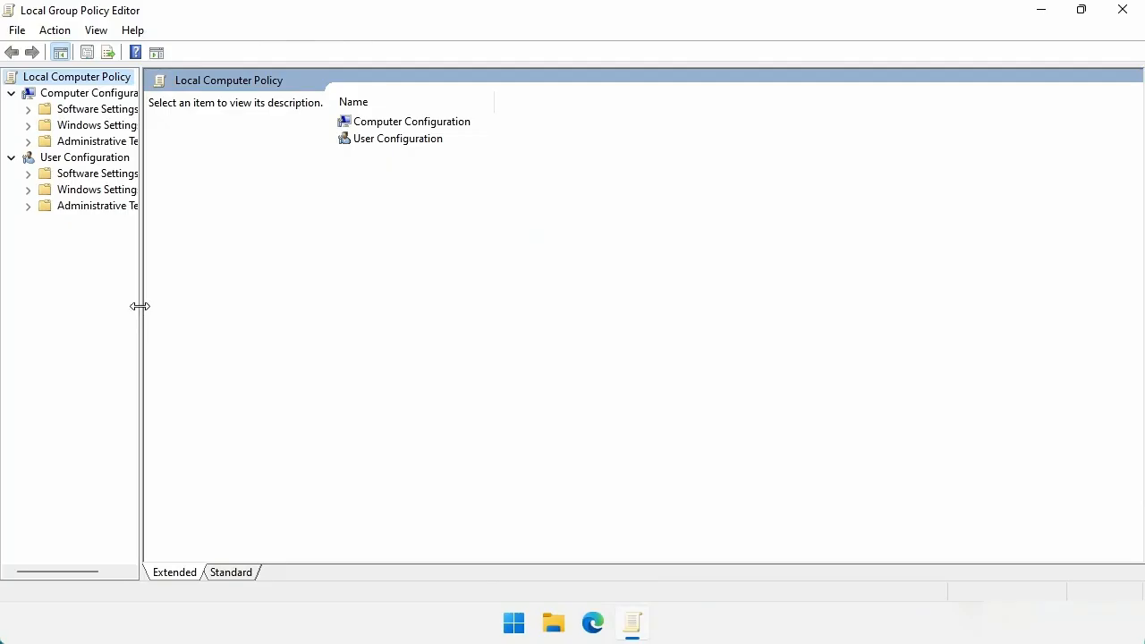
pyautogui.moveTo(140, 305); pyautogui.dragTo(347, 316)
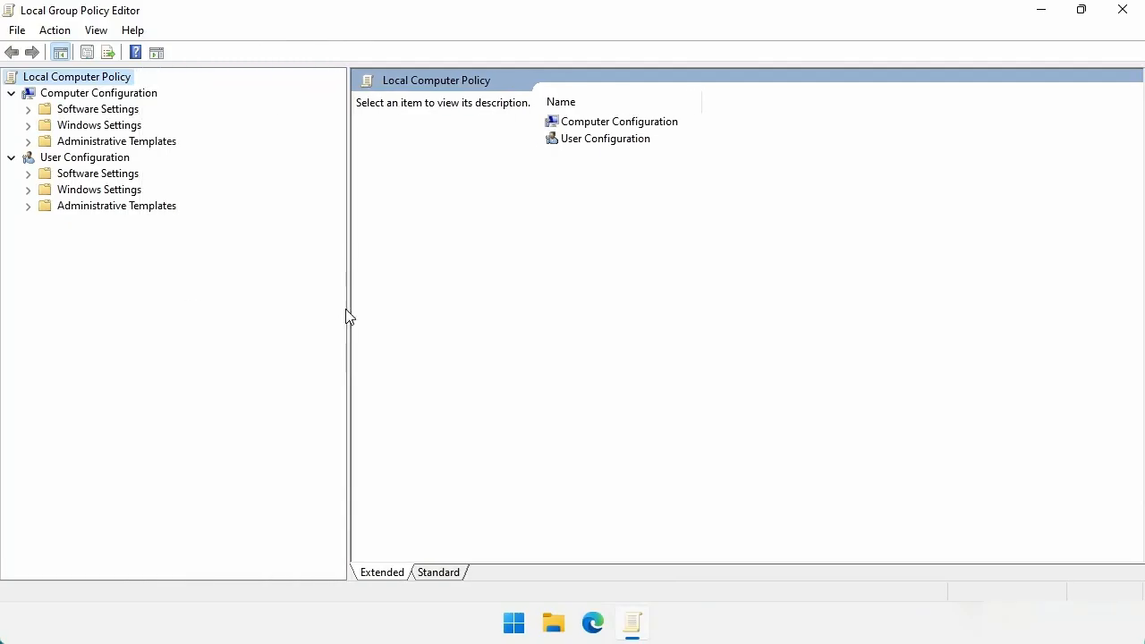
# - Set "Remove Recycle Bin icon from desktop" in User Configuration's Desktop templates to Not Configured and apply the change
pyautogui.click(27, 208)
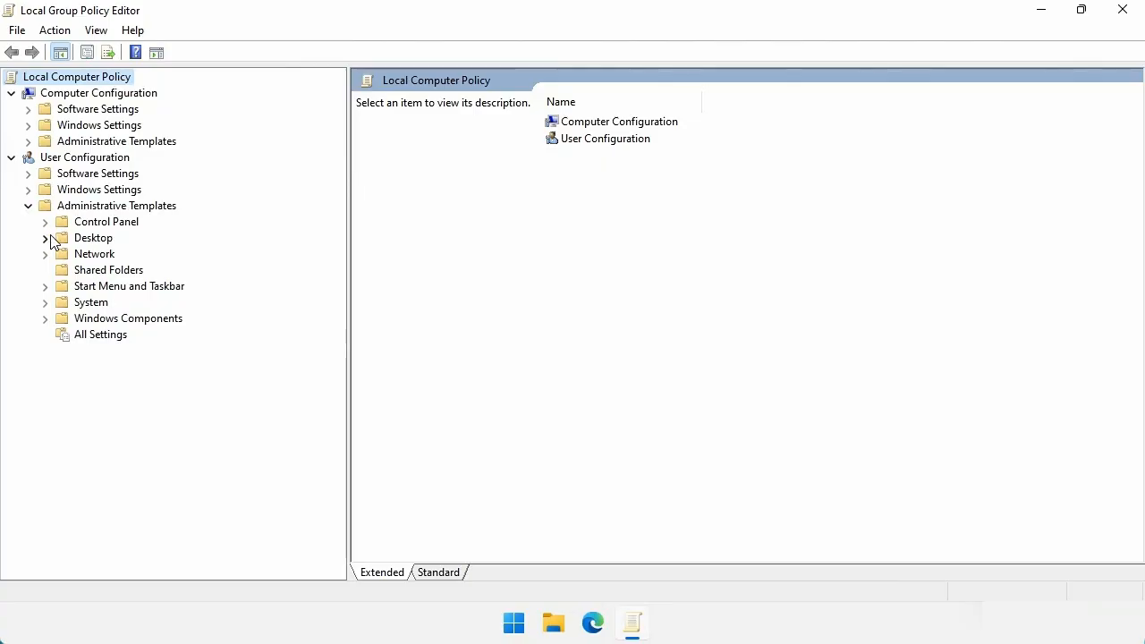
pyautogui.click(45, 238)
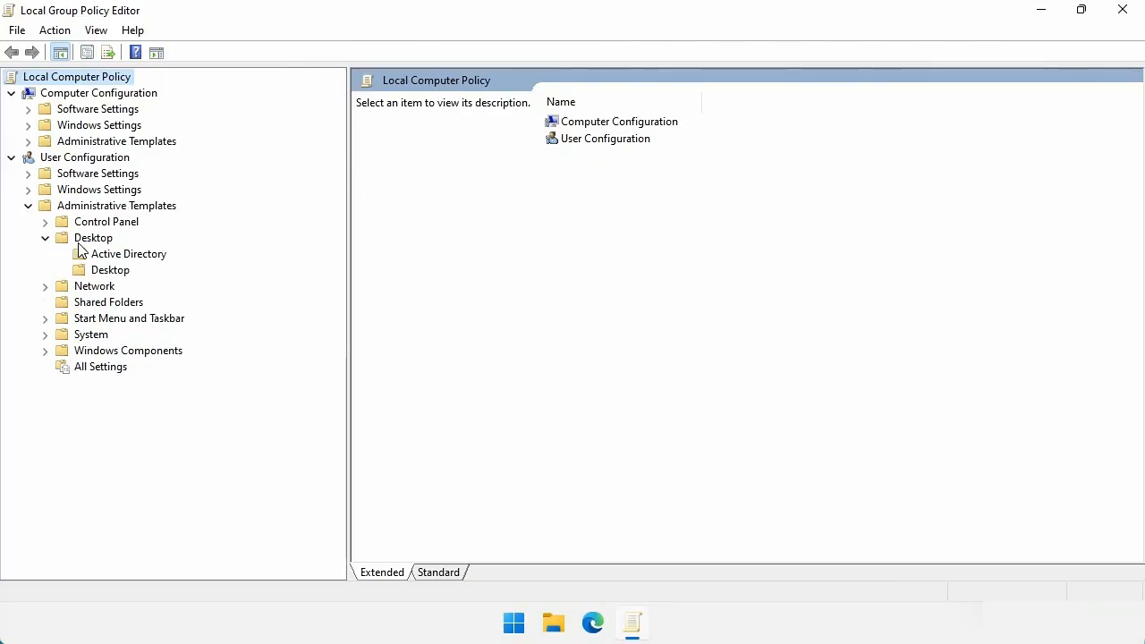
pyautogui.click(81, 240)
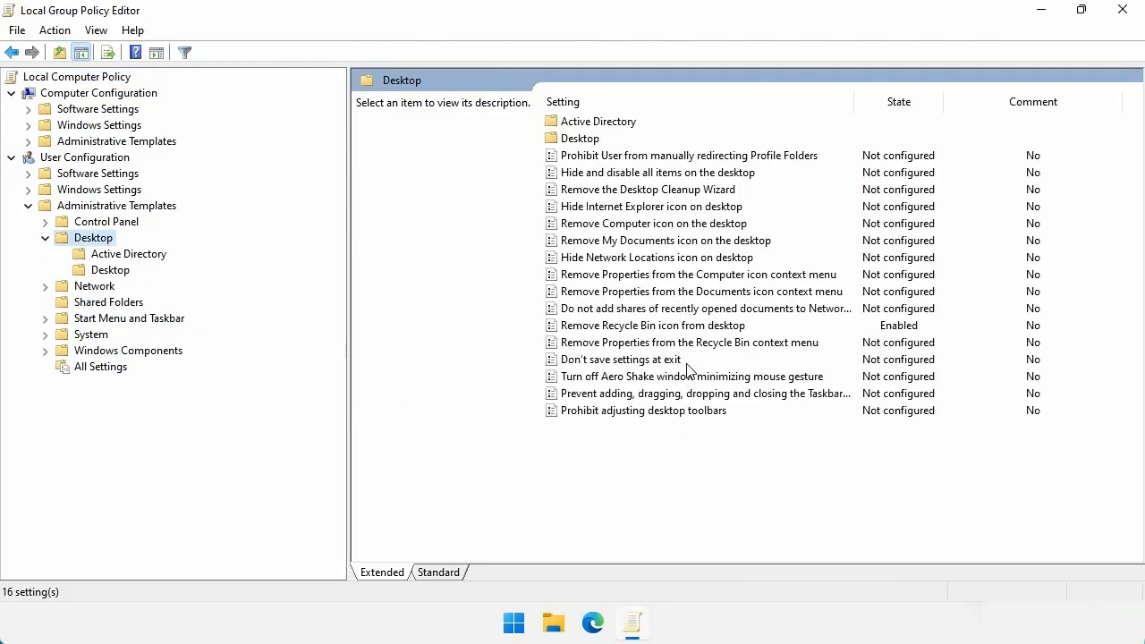
pyautogui.doubleClick(691, 327)
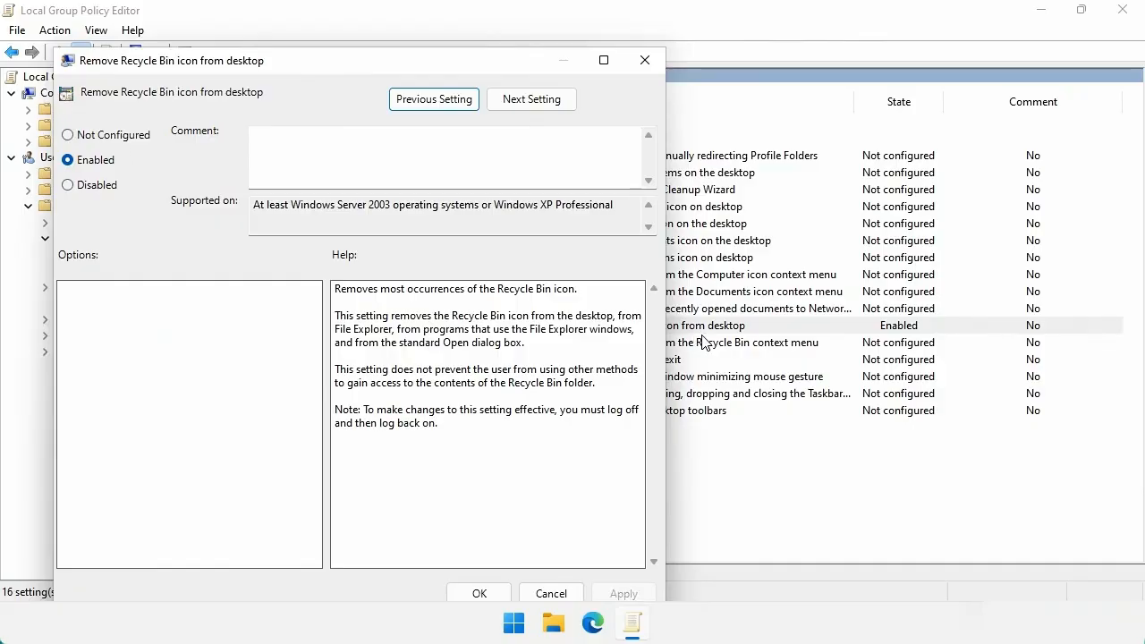
pyautogui.click(113, 141)
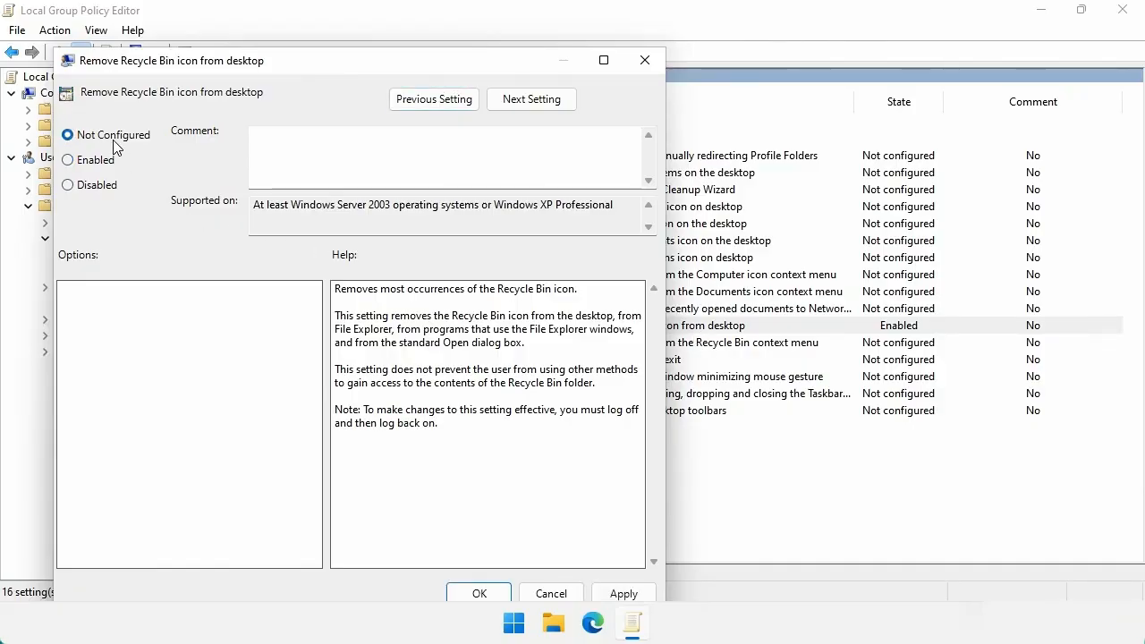
pyautogui.click(638, 598)
pyautogui.click(483, 594)
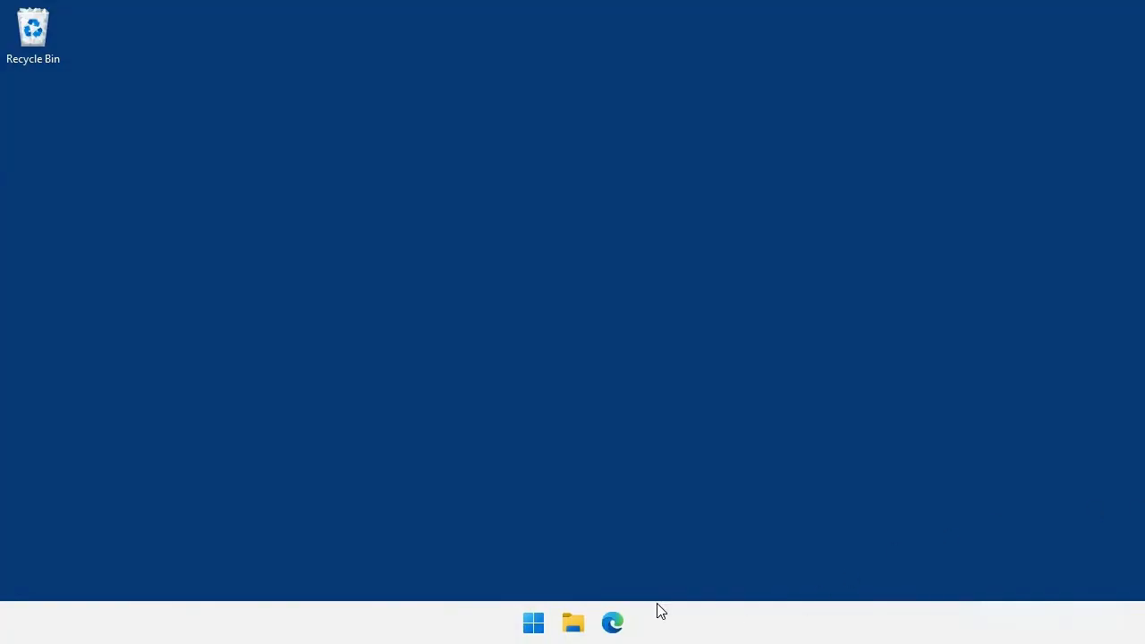
# - Search for "event" and open Event Viewer
pyautogui.click(537, 624)
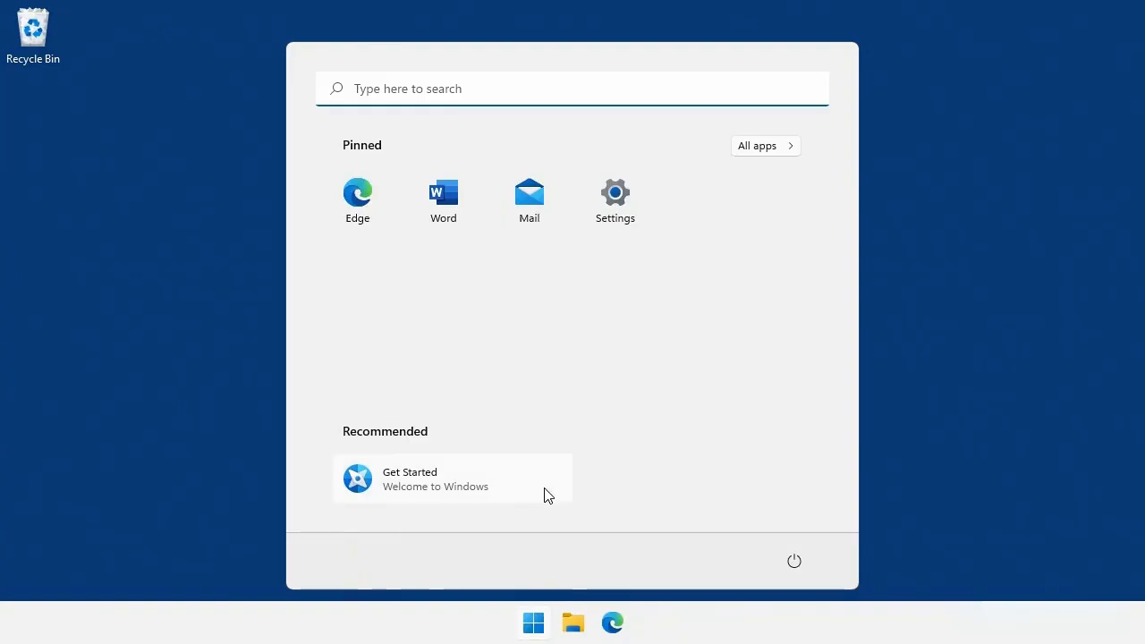
pyautogui.write('event')
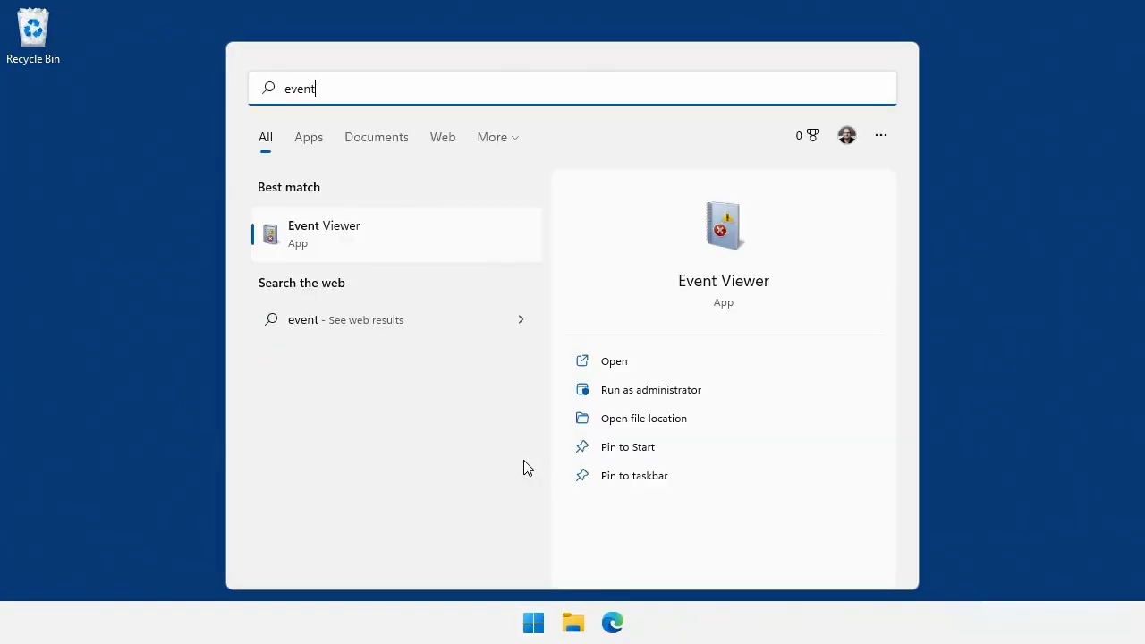
pyautogui.click(358, 245)
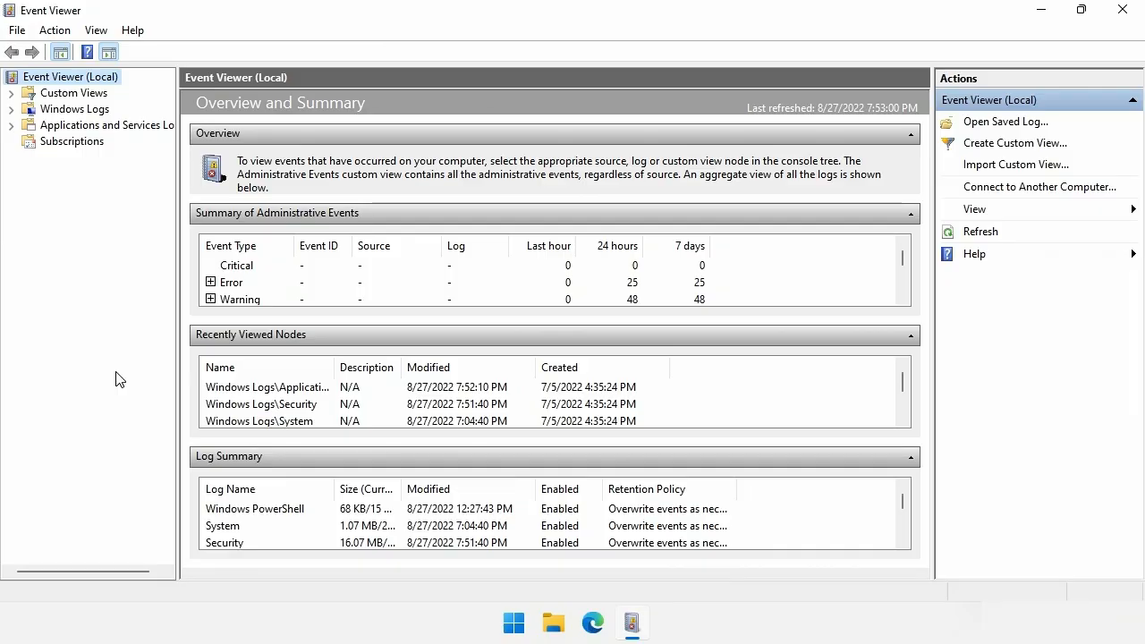
# - Expand Windows Logs and review the Application, Security and System event logs
pyautogui.click(11, 109)
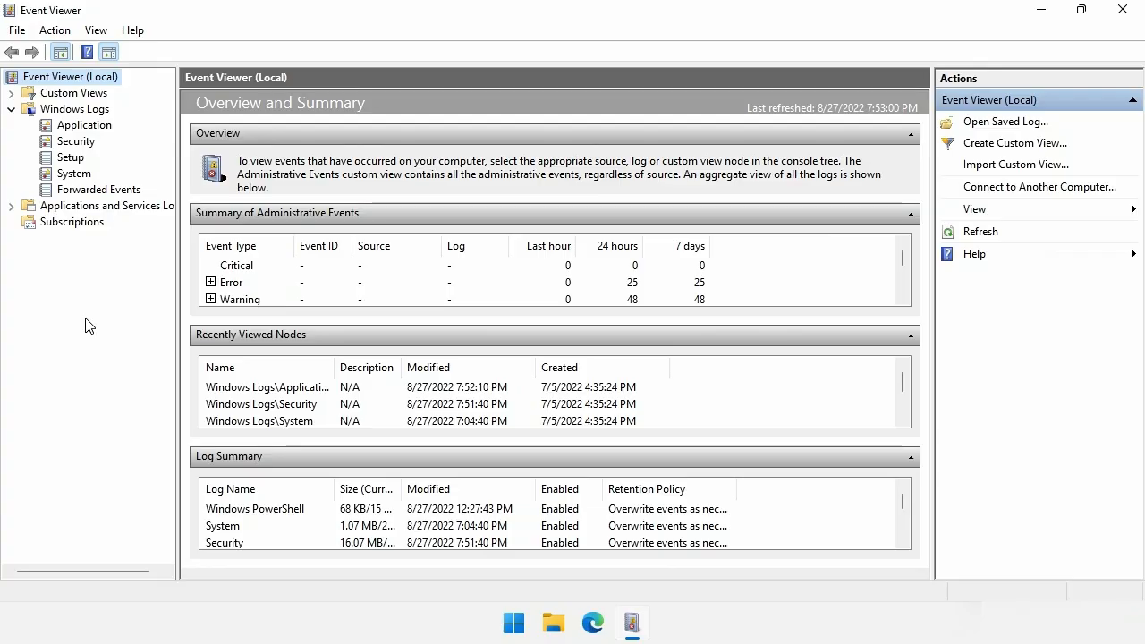
pyautogui.click(83, 128)
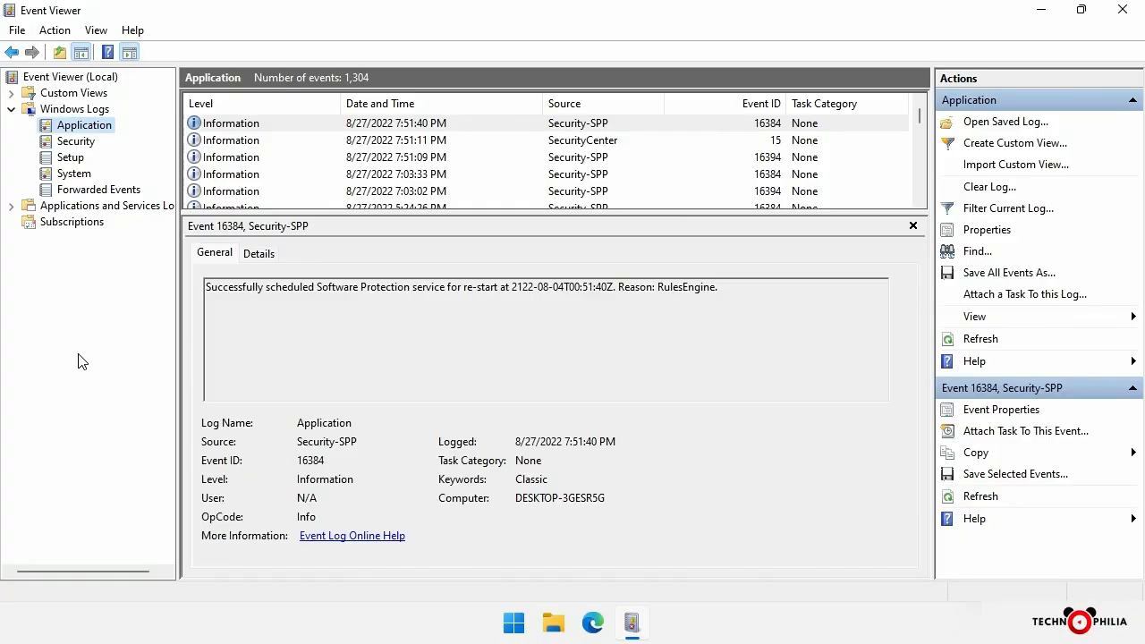
pyautogui.click(76, 143)
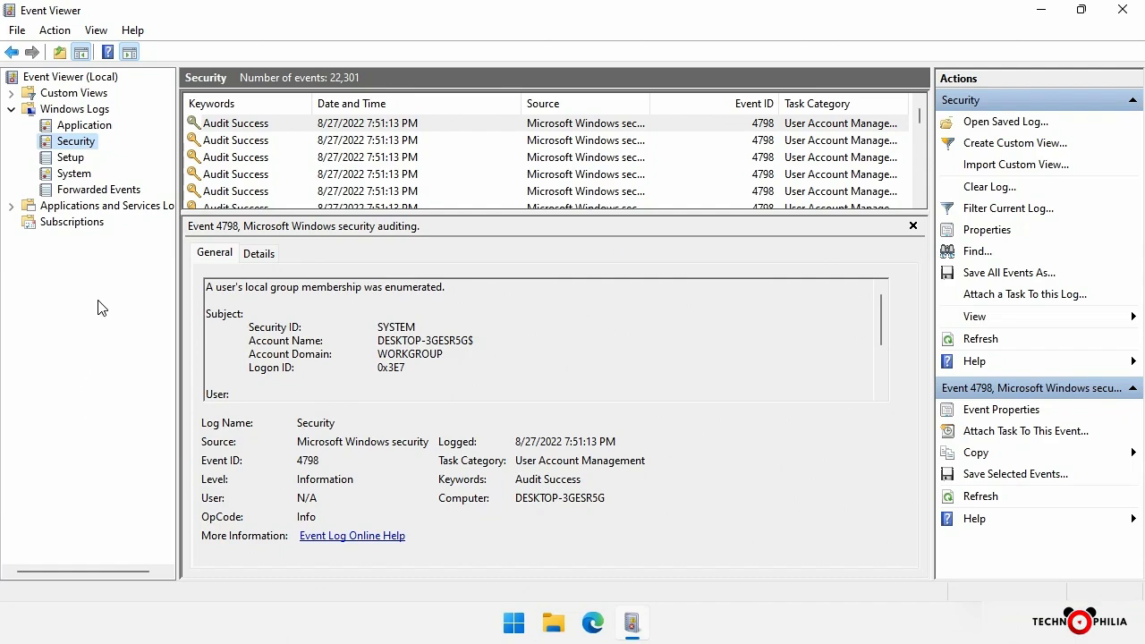
pyautogui.click(75, 173)
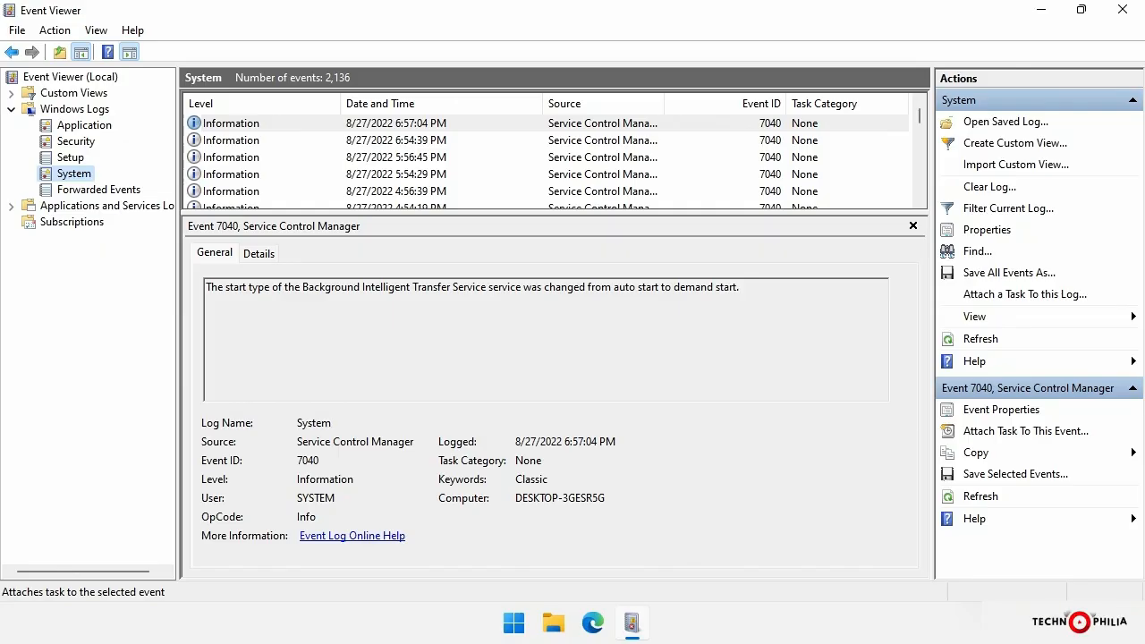
# - Enlarge the Application log's event list and filter the log to Critical and Error levels
pyautogui.click(84, 125)
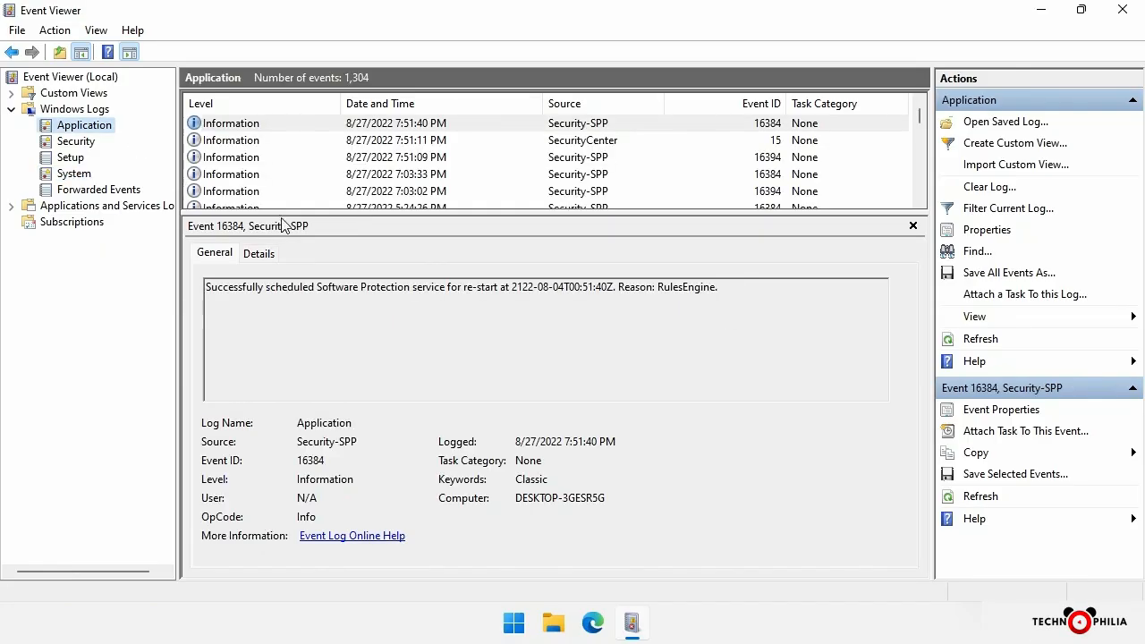
pyautogui.moveTo(451, 212); pyautogui.dragTo(455, 452)
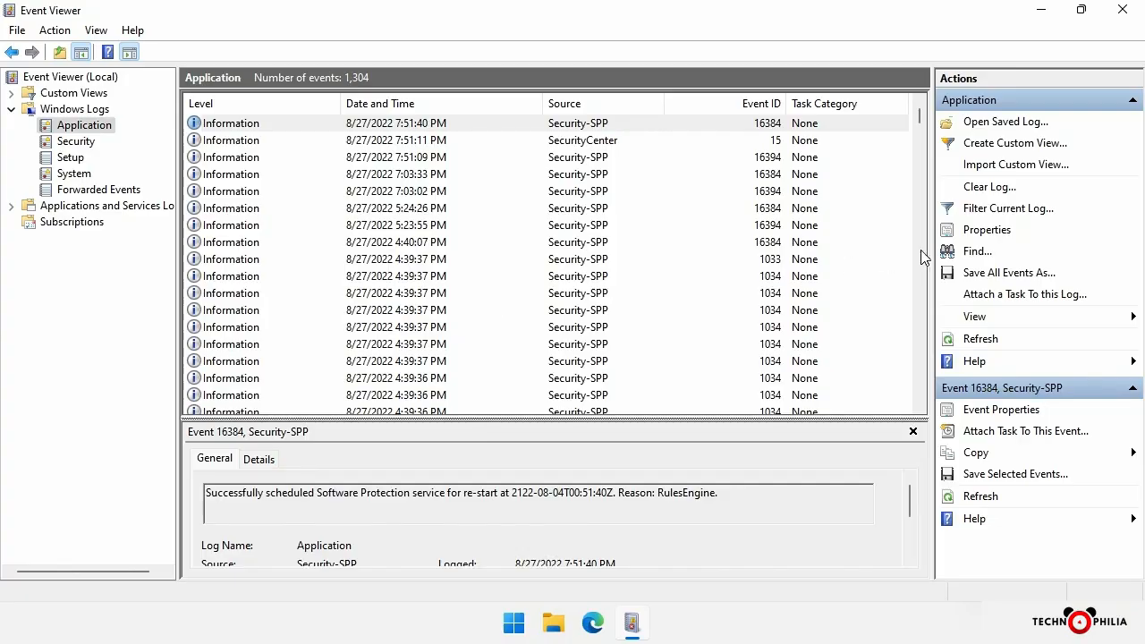
pyautogui.click(1002, 210)
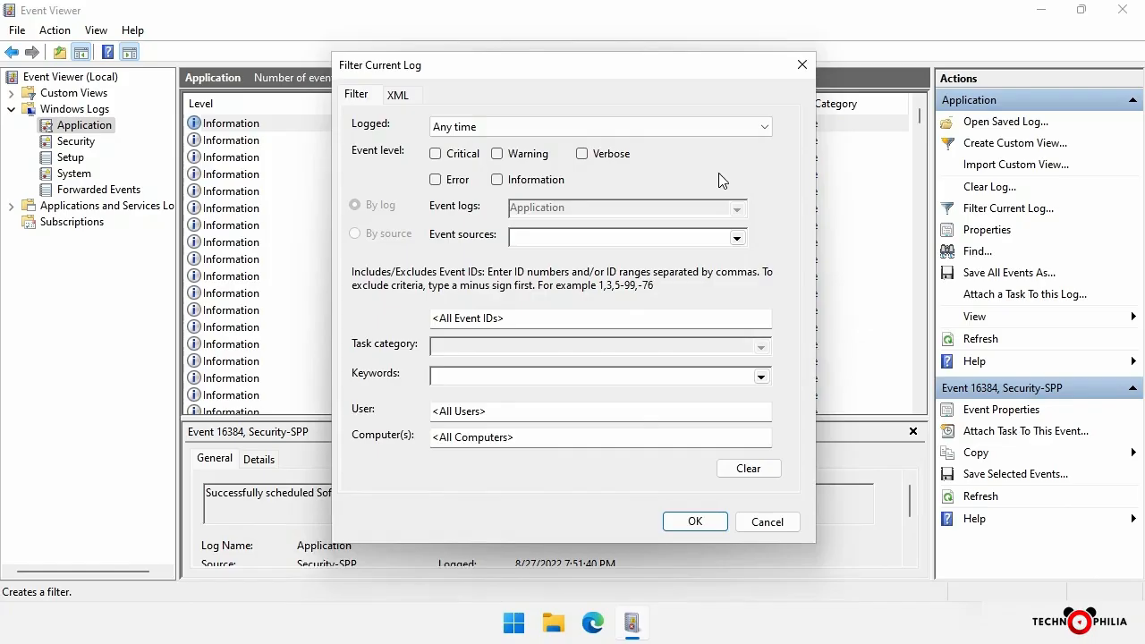
pyautogui.click(436, 155)
pyautogui.click(437, 181)
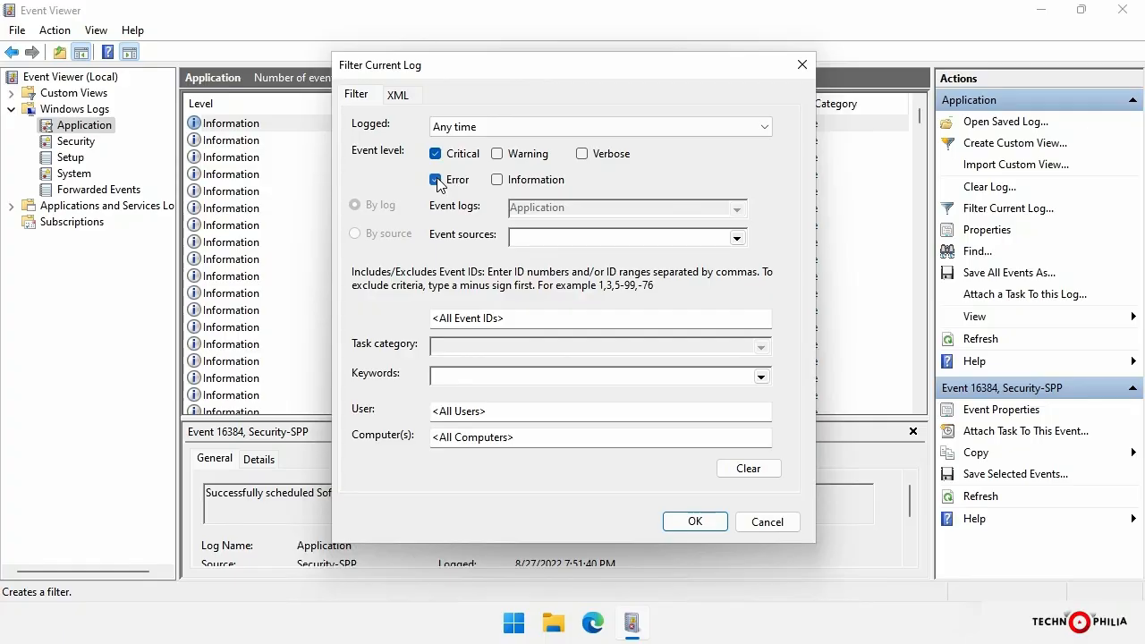
pyautogui.click(695, 522)
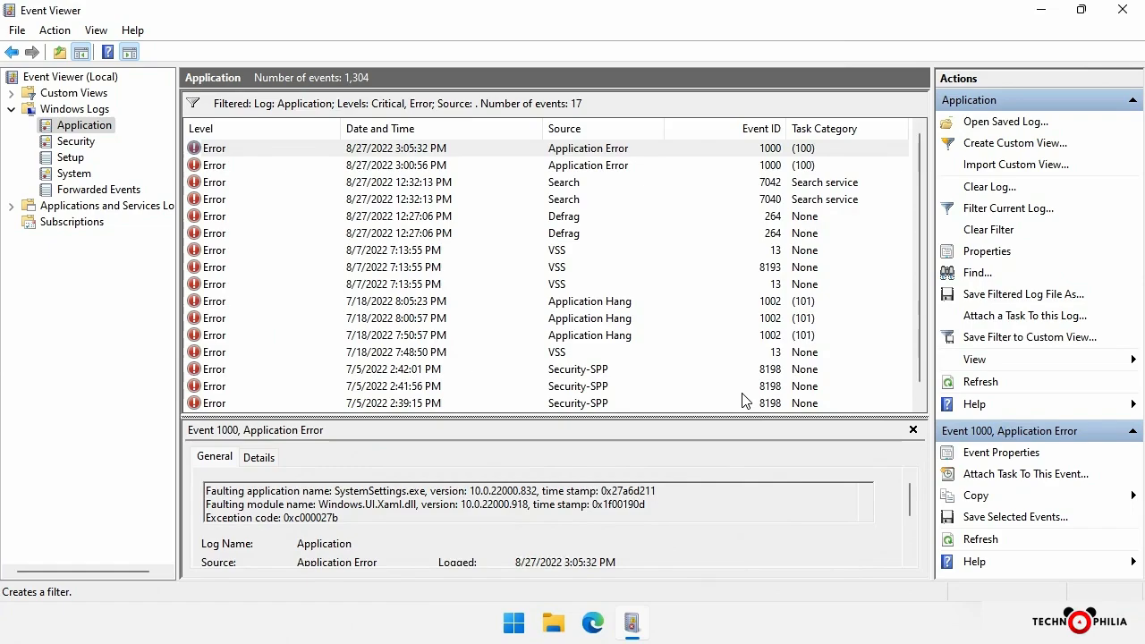
# - Review the keyword options in the Application log's filter settings and cancel without changing the filter
pyautogui.click(1007, 209)
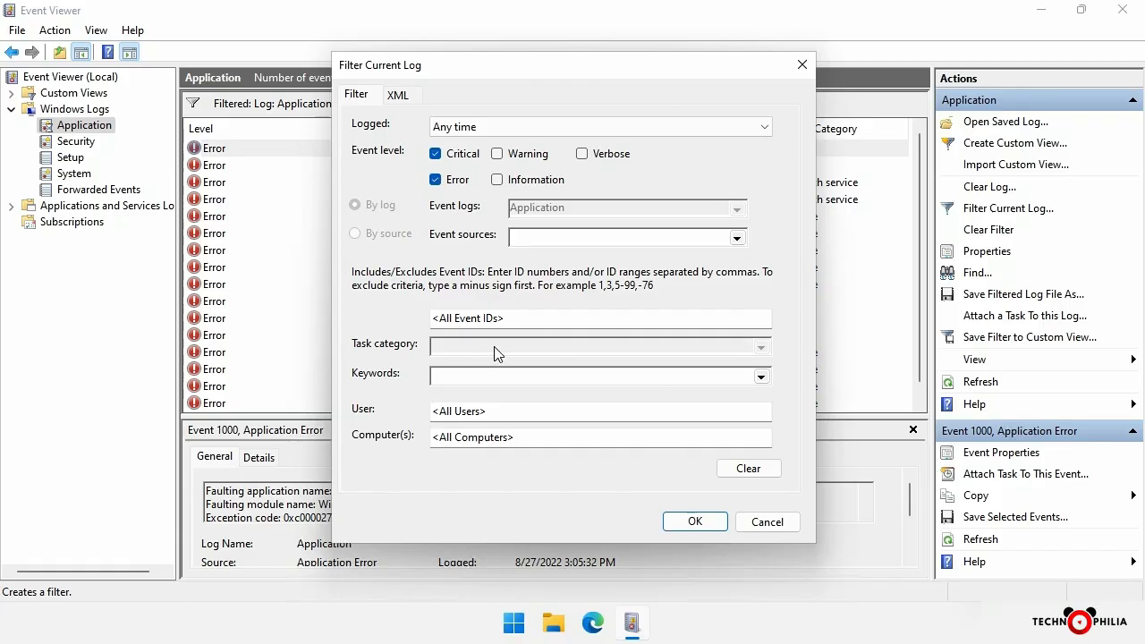
pyautogui.click(761, 378)
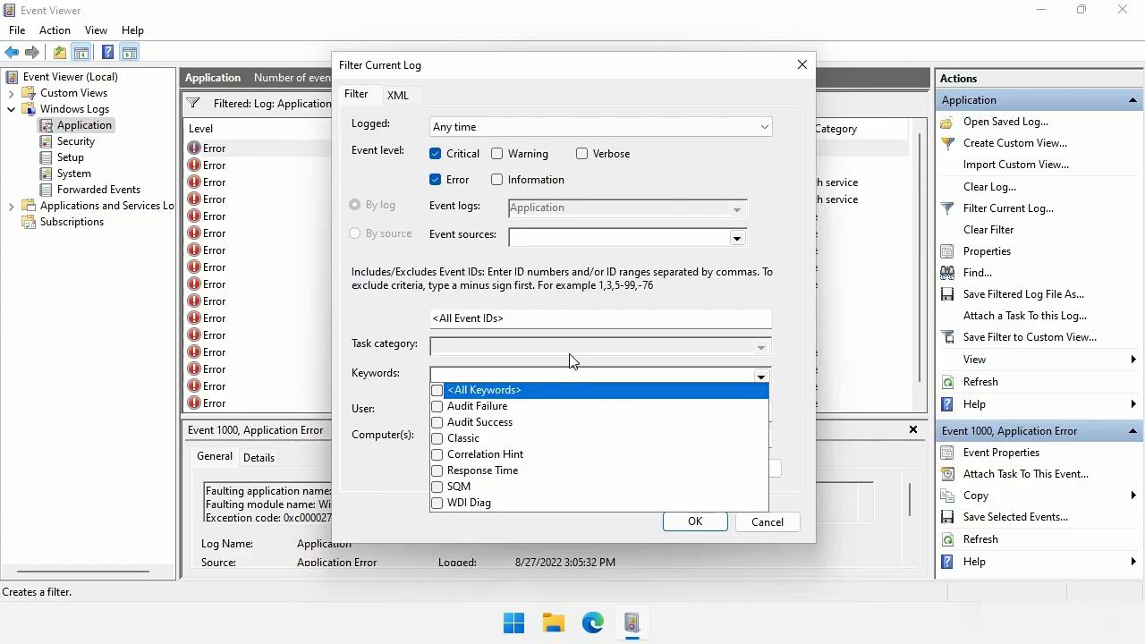
pyautogui.click(566, 376)
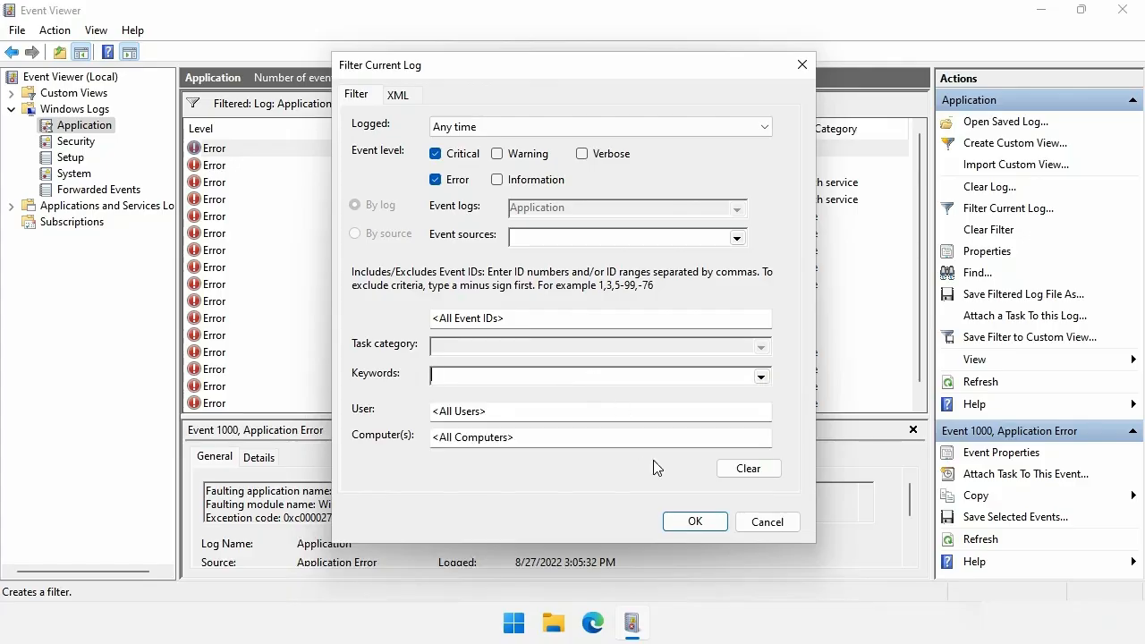
pyautogui.click(757, 523)
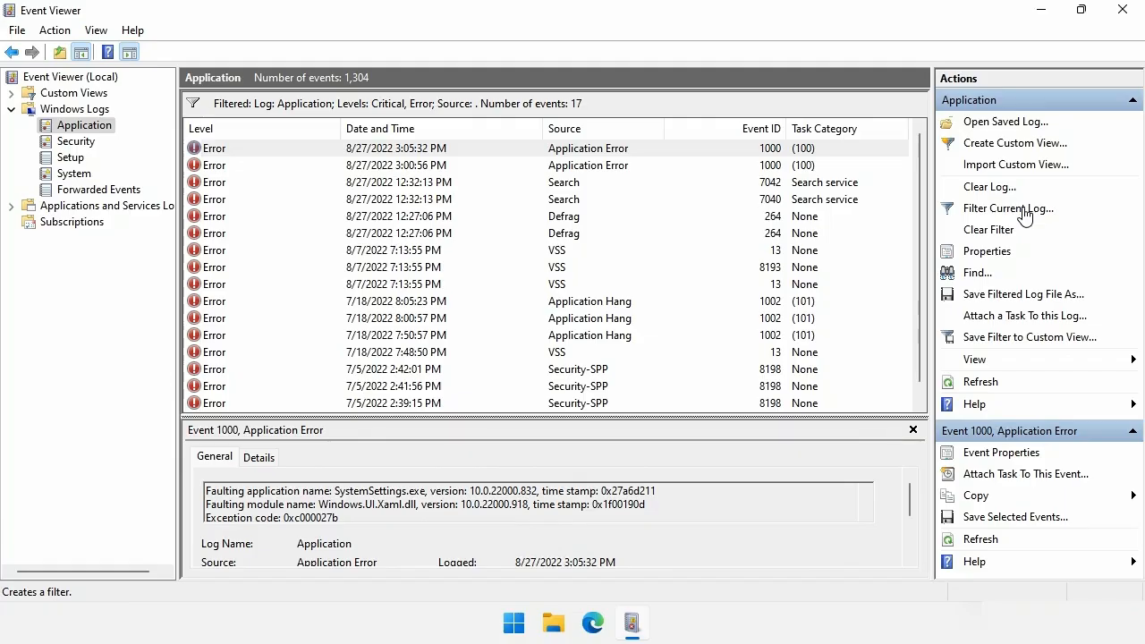
# - Find "system" in the filtered Application log, step through the successive matches, and close the search
pyautogui.click(975, 274)
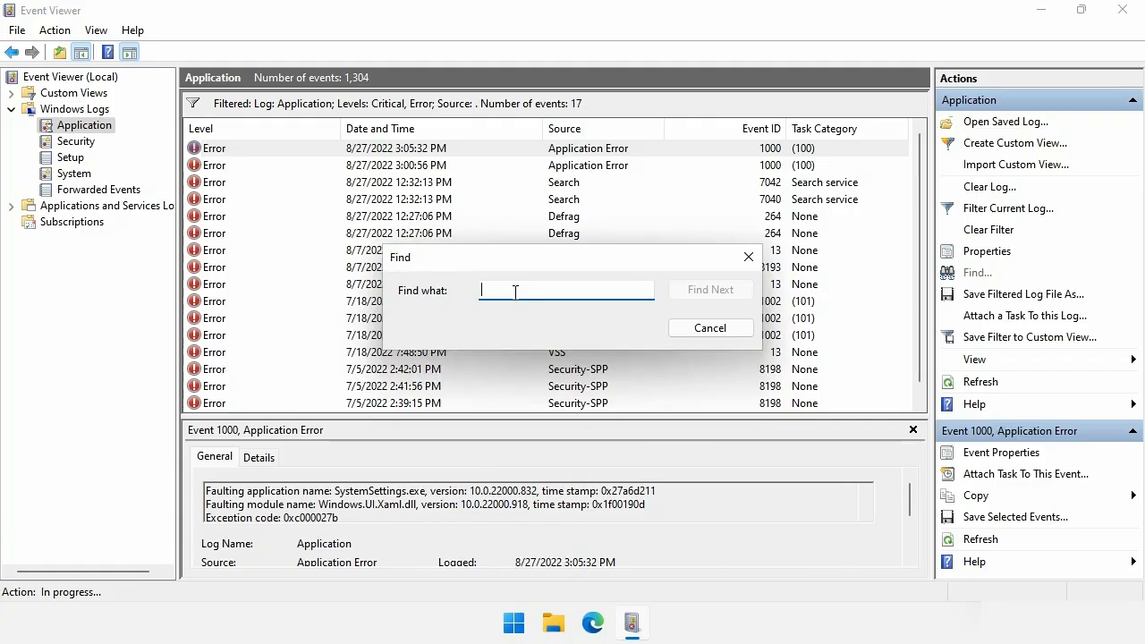
pyautogui.write('sy')
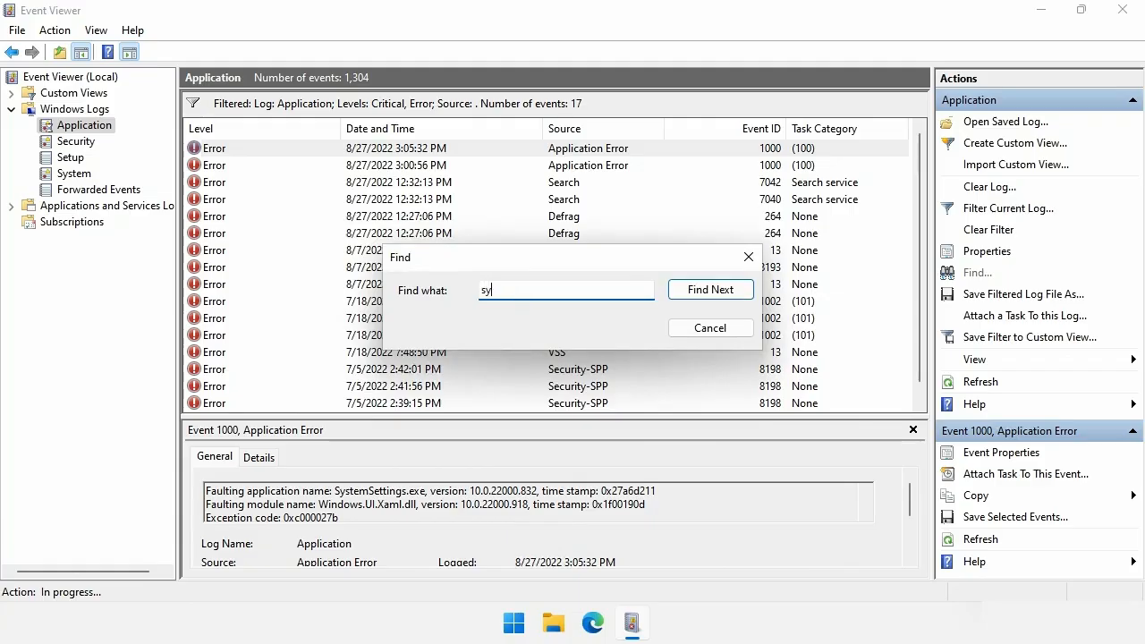
pyautogui.write('stem')
pyautogui.press('Return')
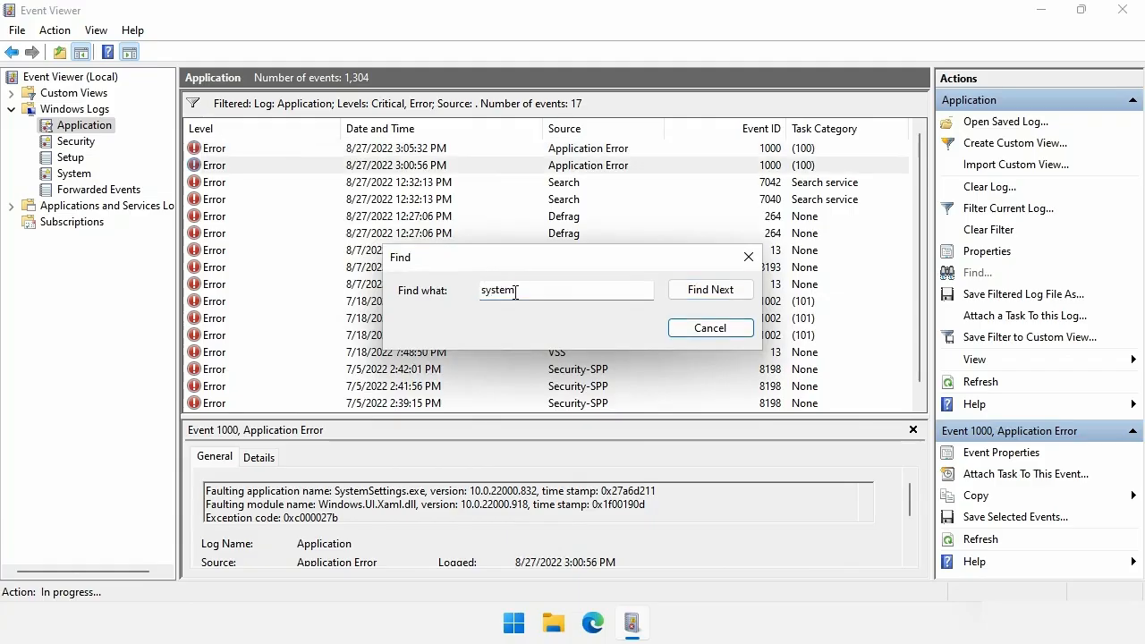
pyautogui.moveTo(545, 259); pyautogui.dragTo(919, 200)
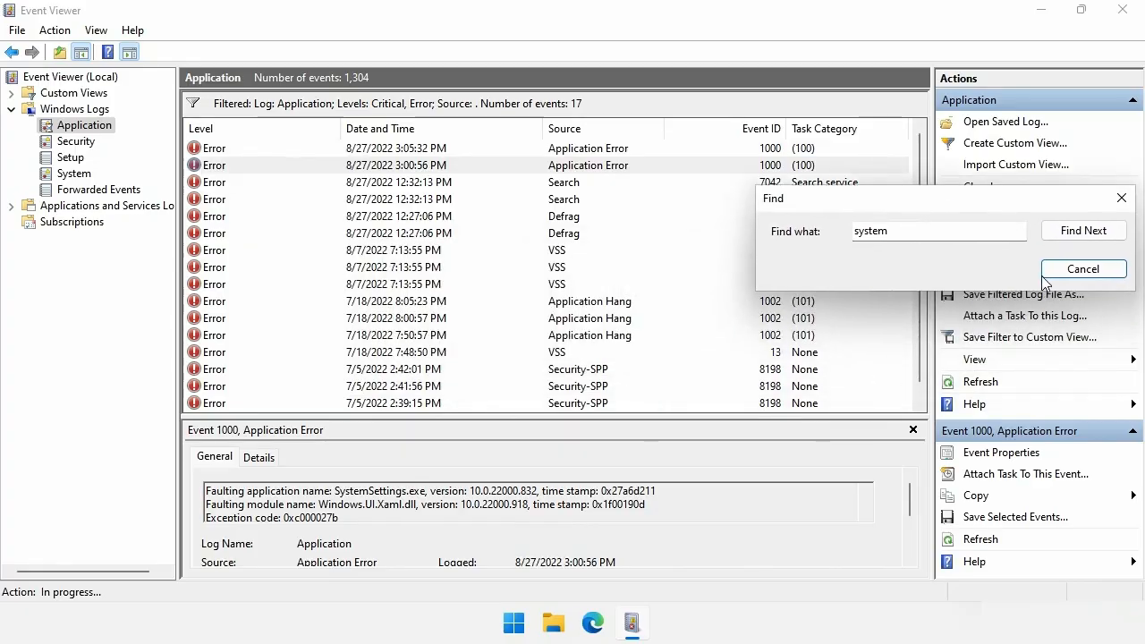
pyautogui.click(1080, 234)
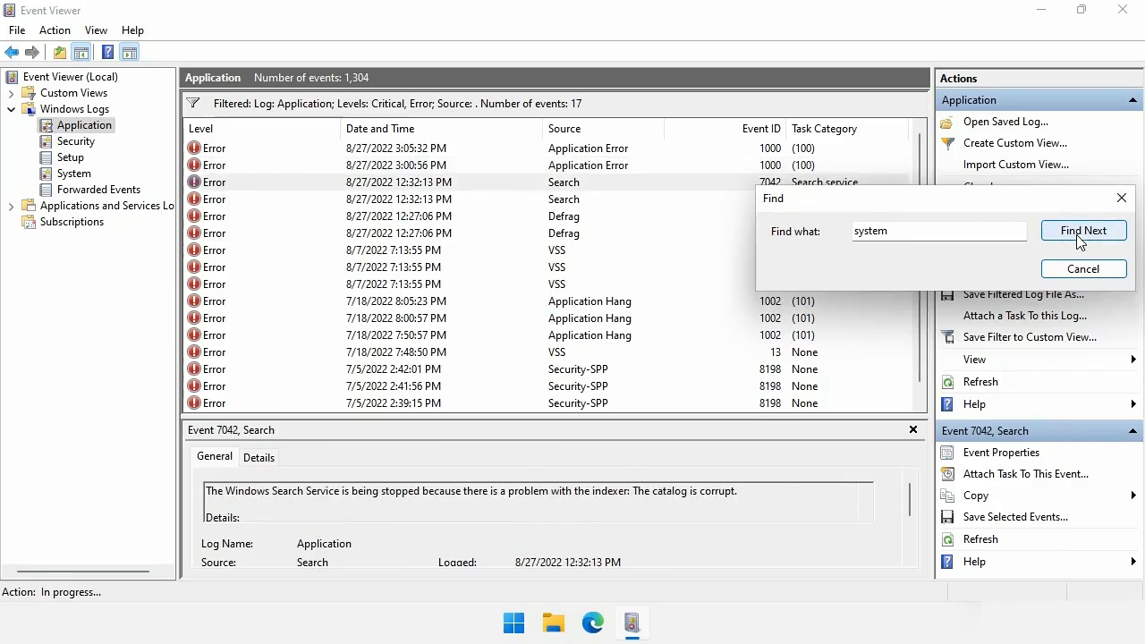
pyautogui.click(1081, 235)
pyautogui.click(1080, 234)
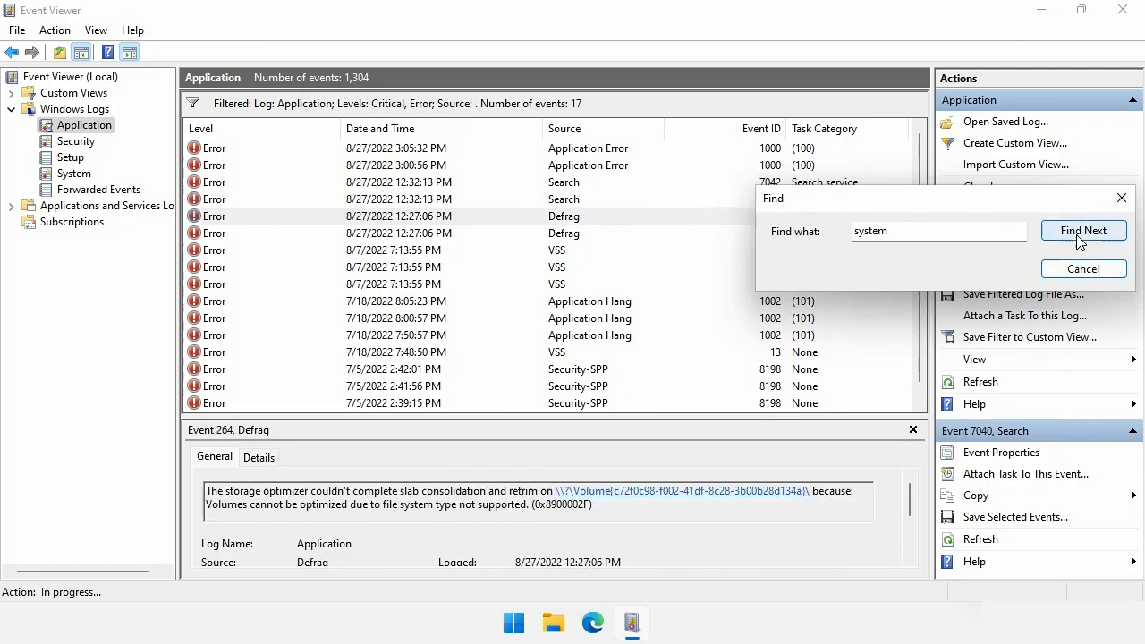
pyautogui.click(1081, 235)
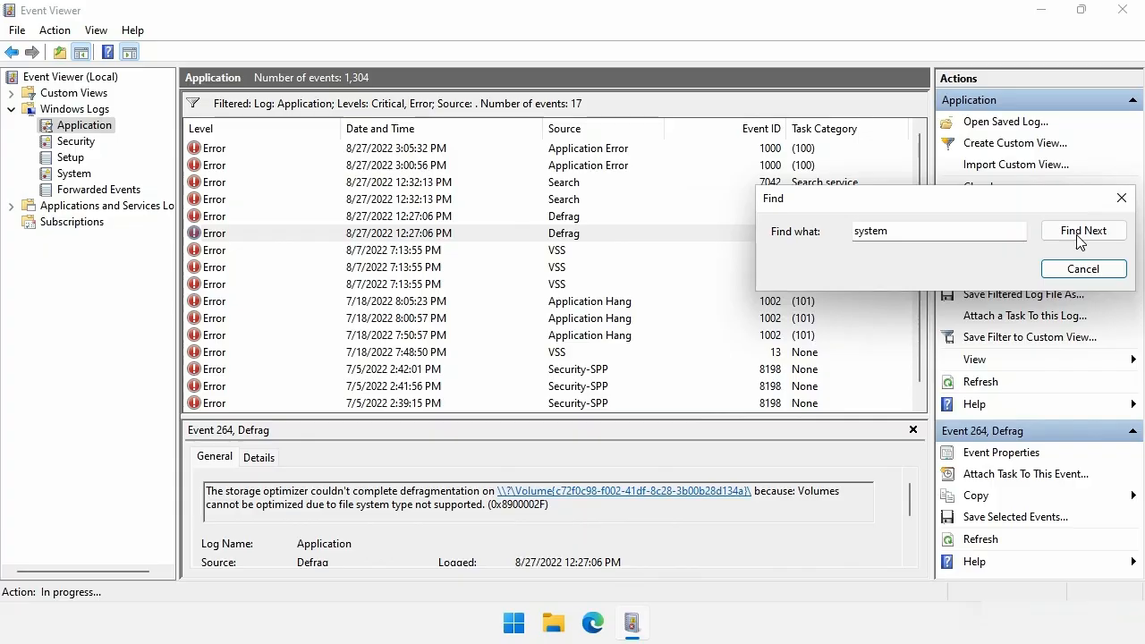
pyautogui.click(1078, 235)
pyautogui.click(1117, 270)
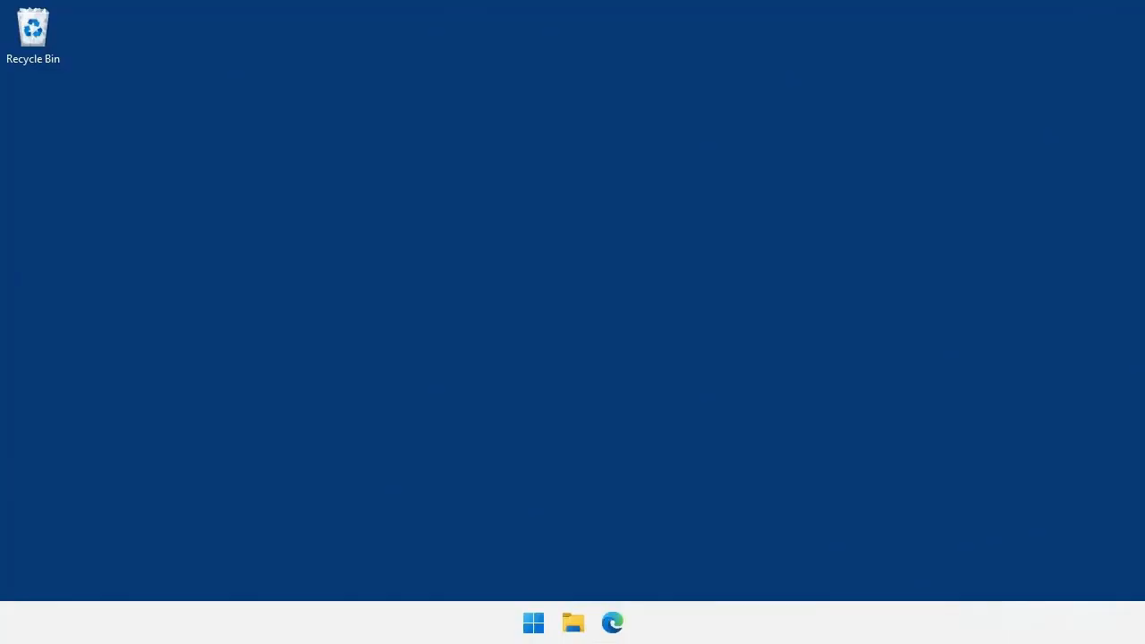
# - Open the Storage page of the System settings in Windows Settings
pyautogui.click(541, 626)
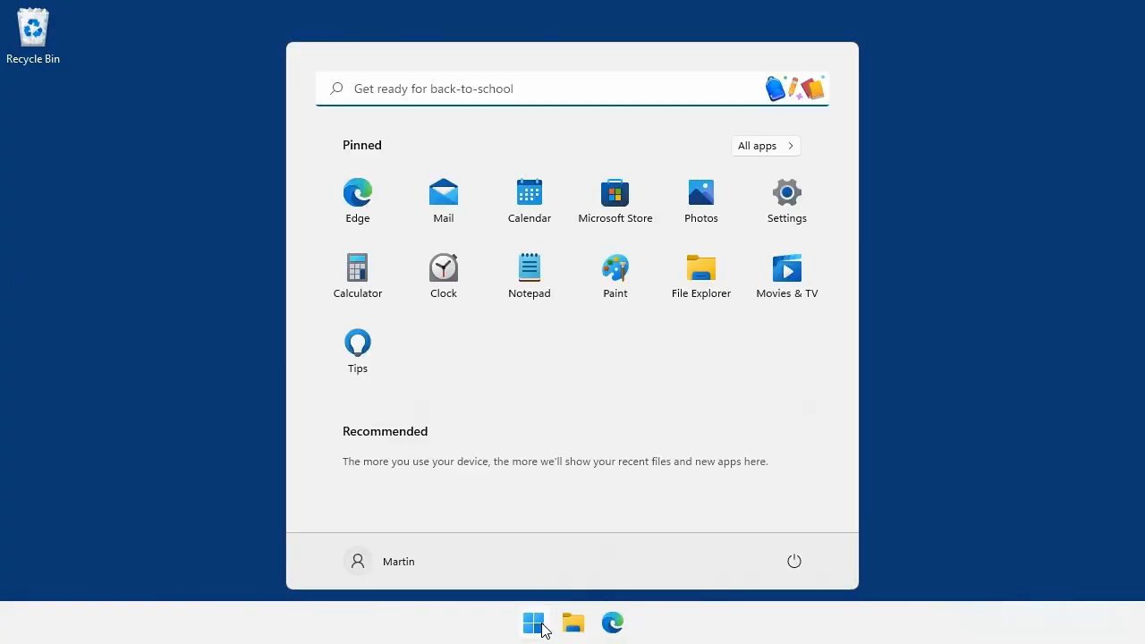
pyautogui.click(778, 217)
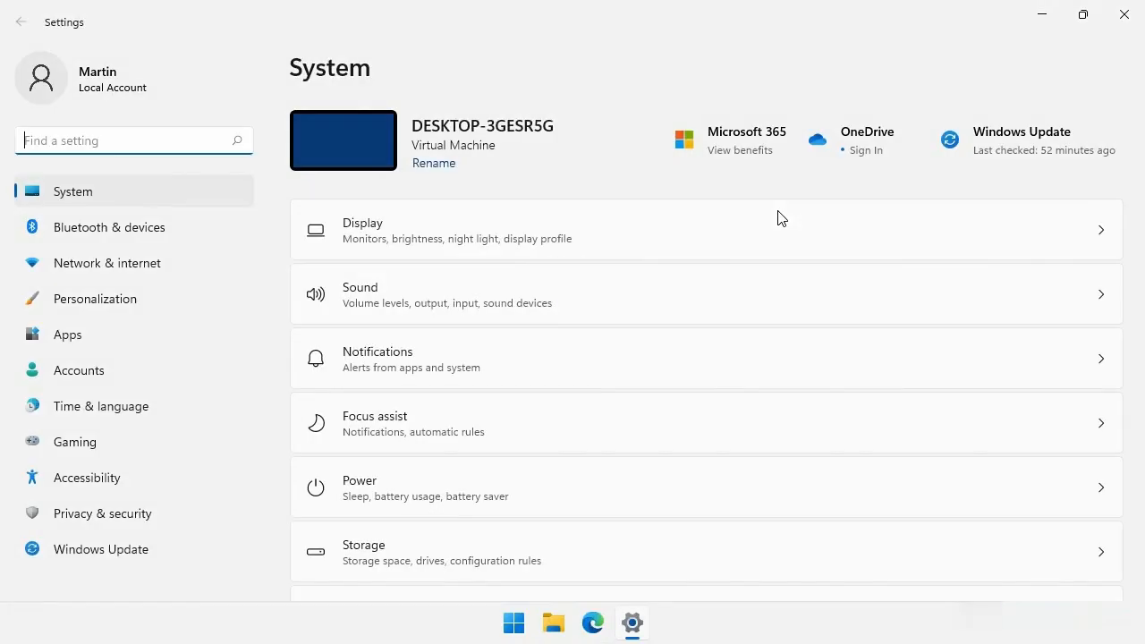
pyautogui.click(391, 562)
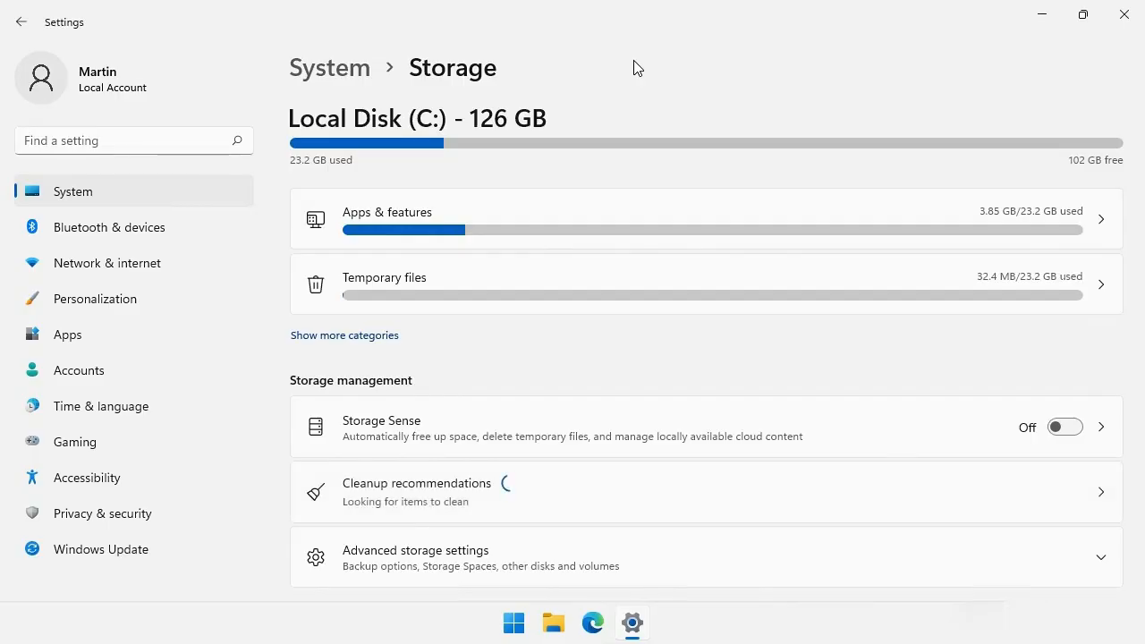
pyautogui.click(152, 144)
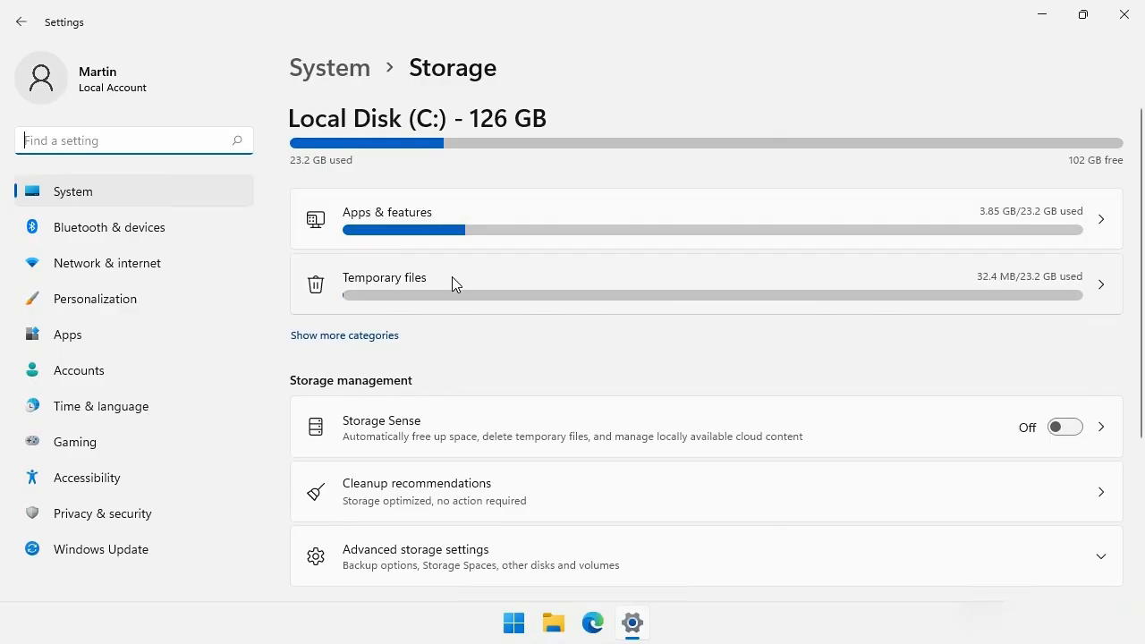
# - Review the categories of removable temporary files and return to the Storage page
pyautogui.click(425, 279)
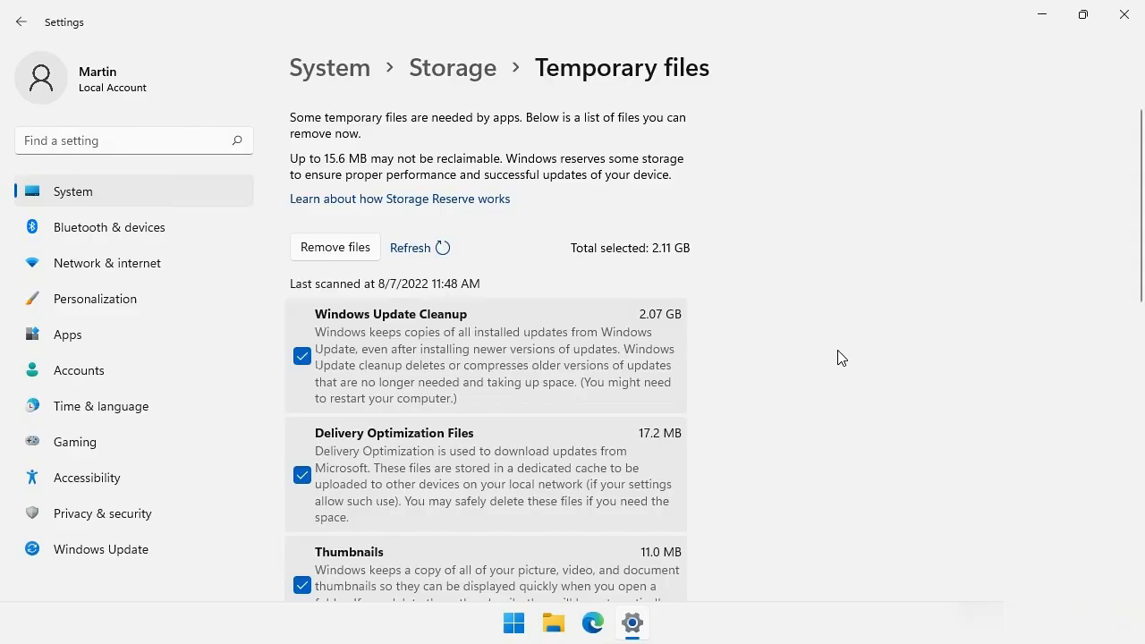
pyautogui.scroll(-2, 828, 347)
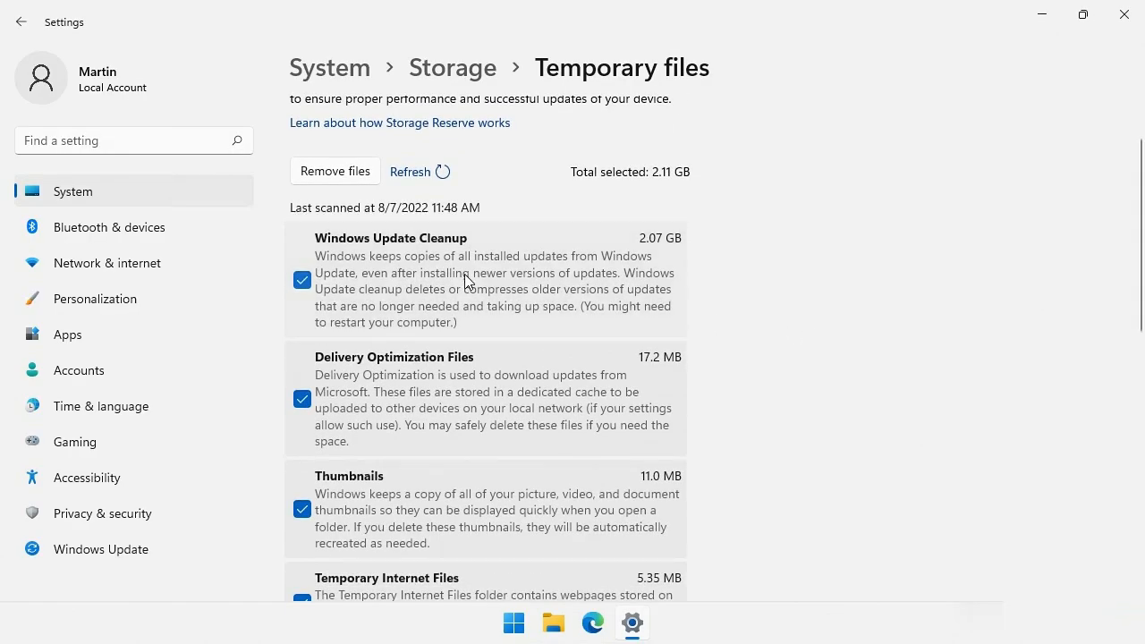
pyautogui.scroll(-2, 489, 357)
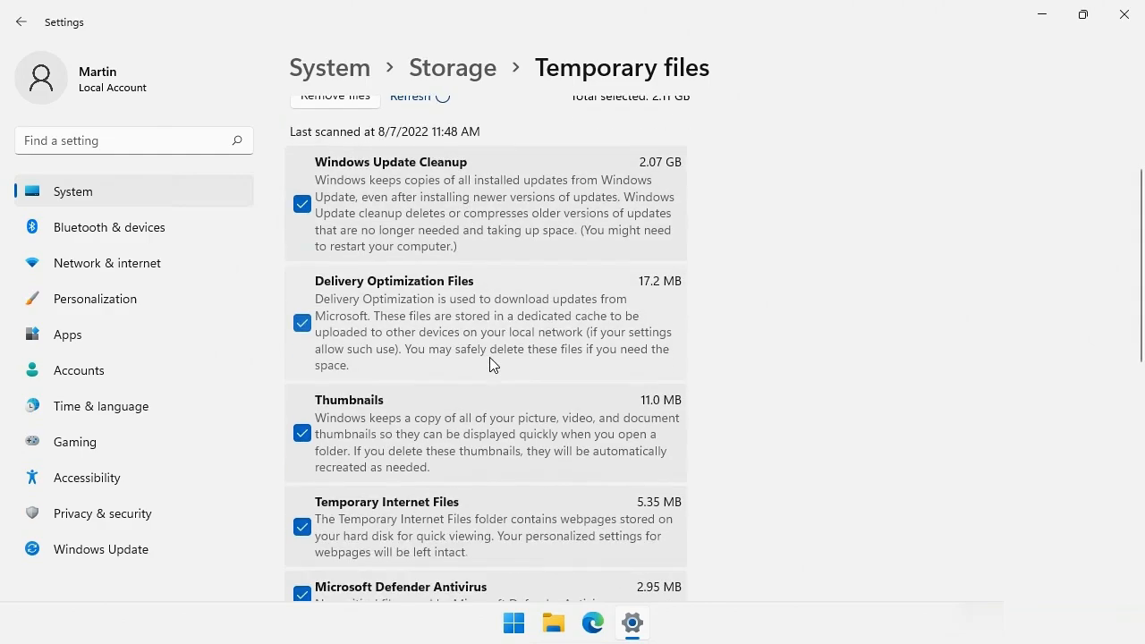
pyautogui.scroll(-2, 490, 383)
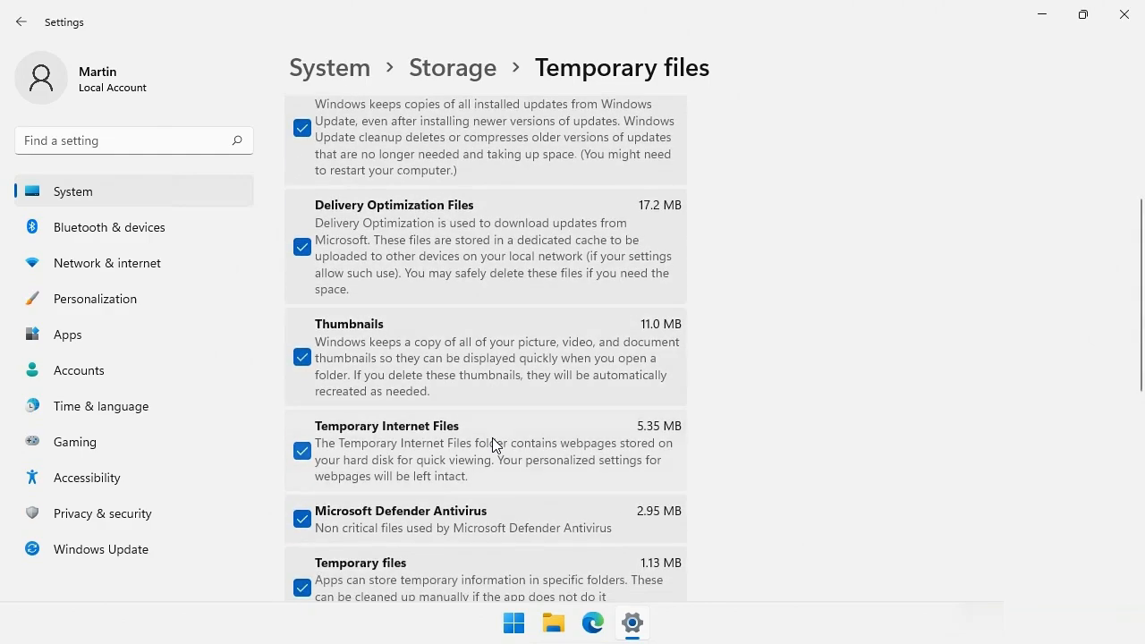
pyautogui.scroll(5, 492, 444)
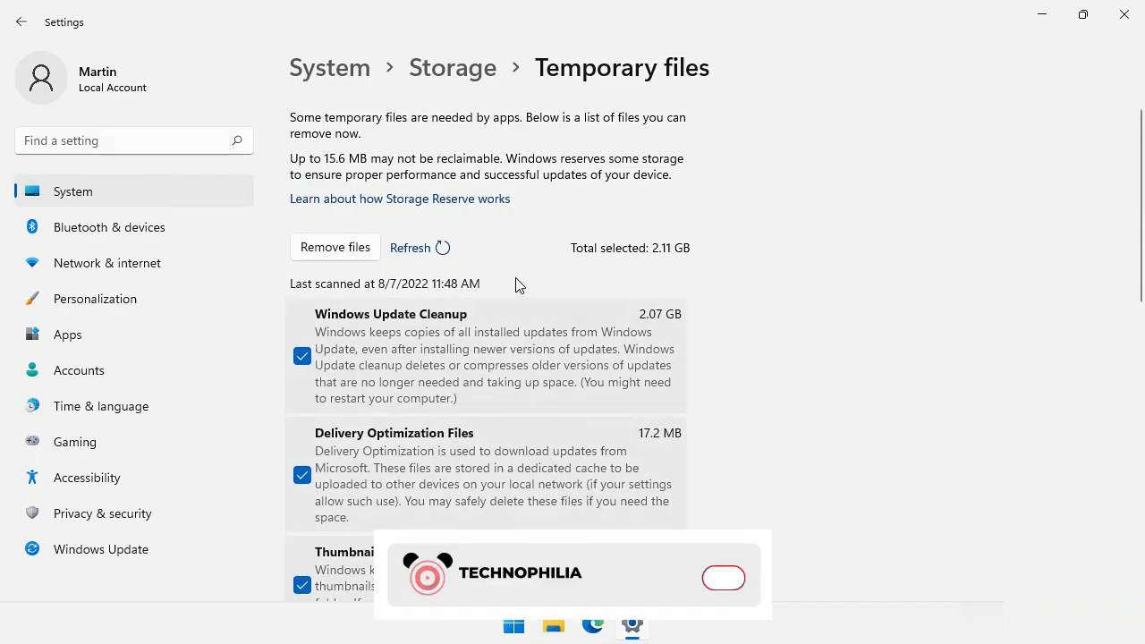
pyautogui.click(471, 77)
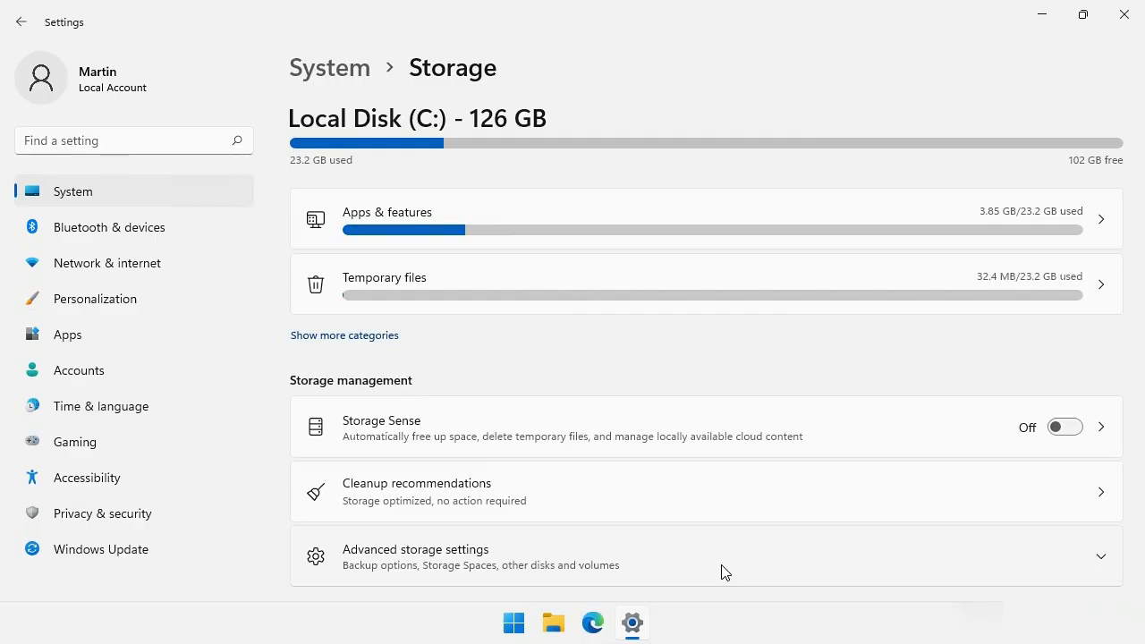
# - Turn on Automatic User content cleanup in Storage Sense and schedule it to run "During low free disk space (default)"
pyautogui.click(497, 431)
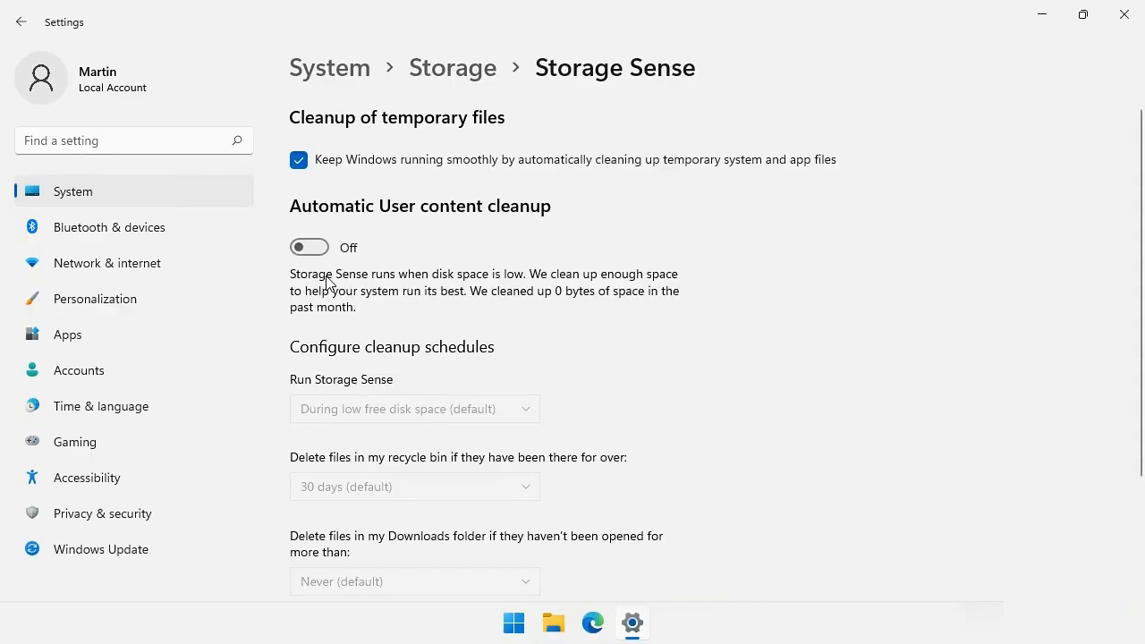
pyautogui.click(304, 251)
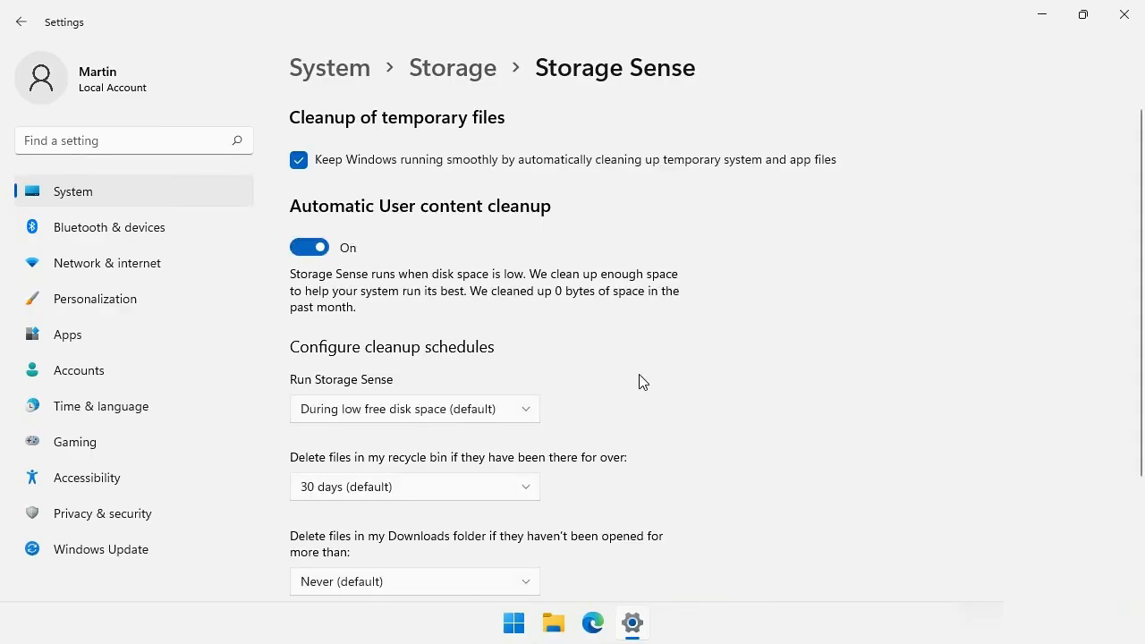
pyautogui.click(406, 419)
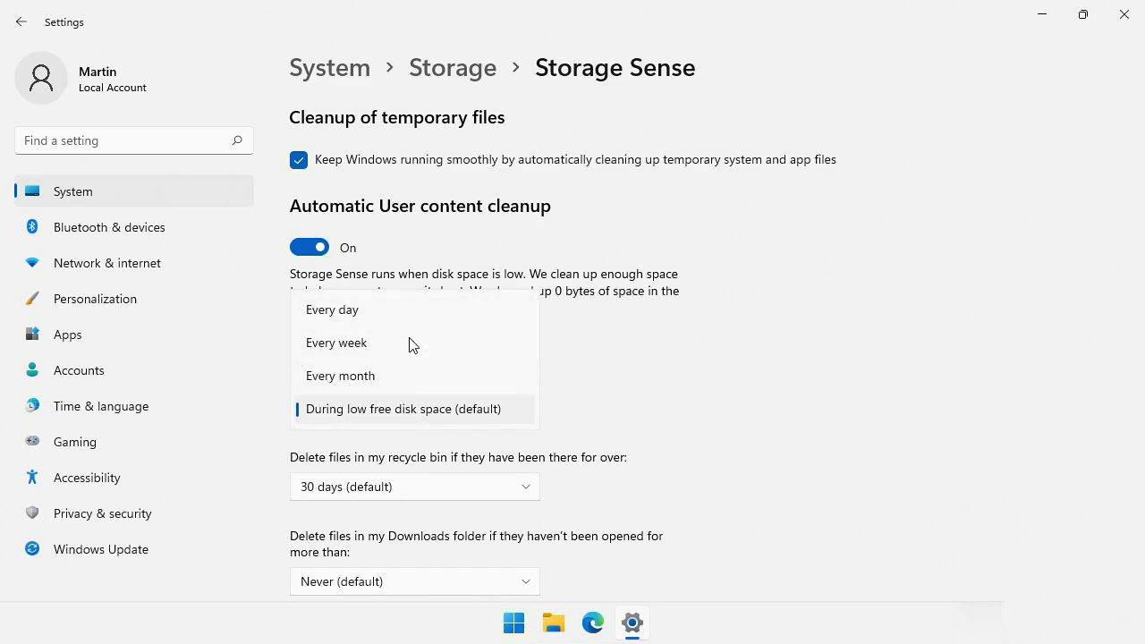
pyautogui.click(414, 410)
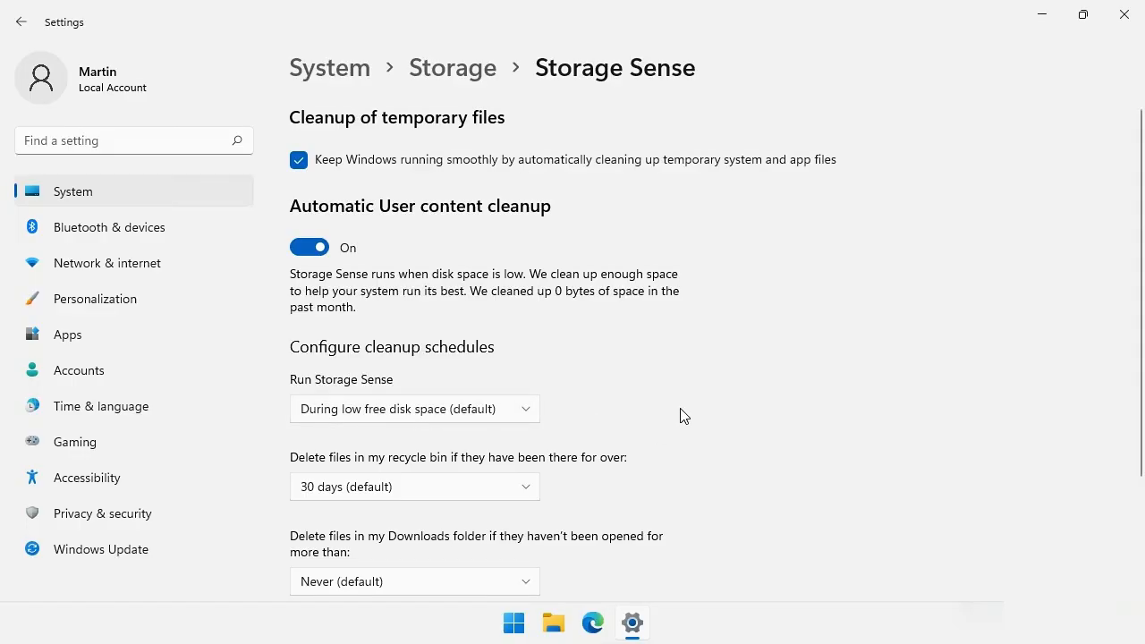
# - Check the Recycle Bin retention options and set Storage Sense to delete Downloads files unopened for more than 60 days
pyautogui.scroll(-3, 681, 414)
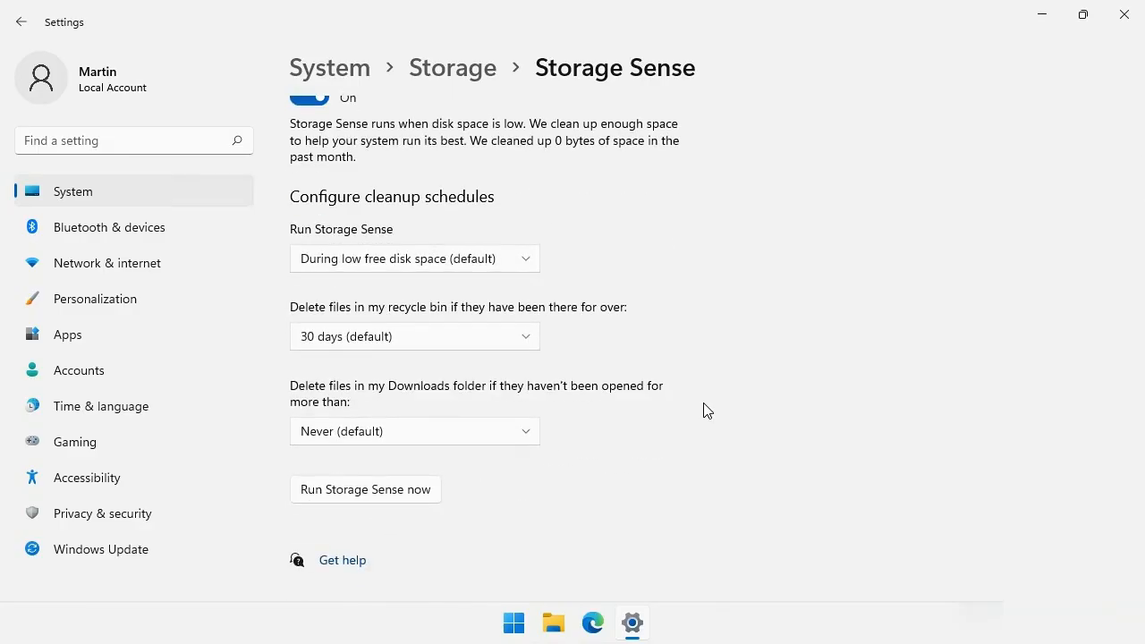
pyautogui.click(438, 346)
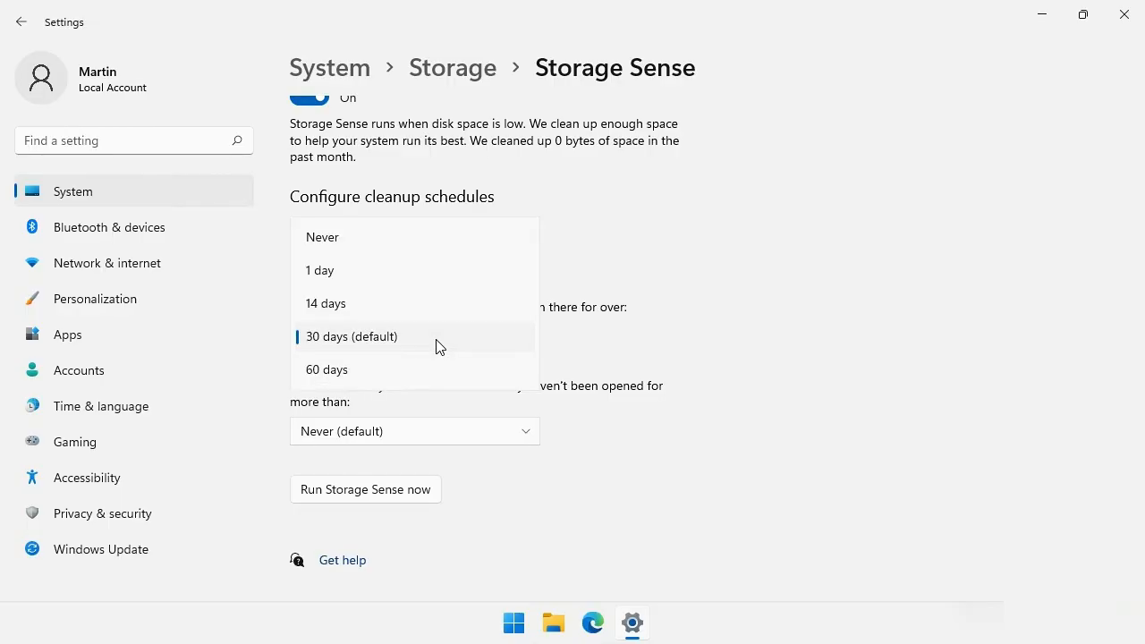
pyautogui.click(678, 356)
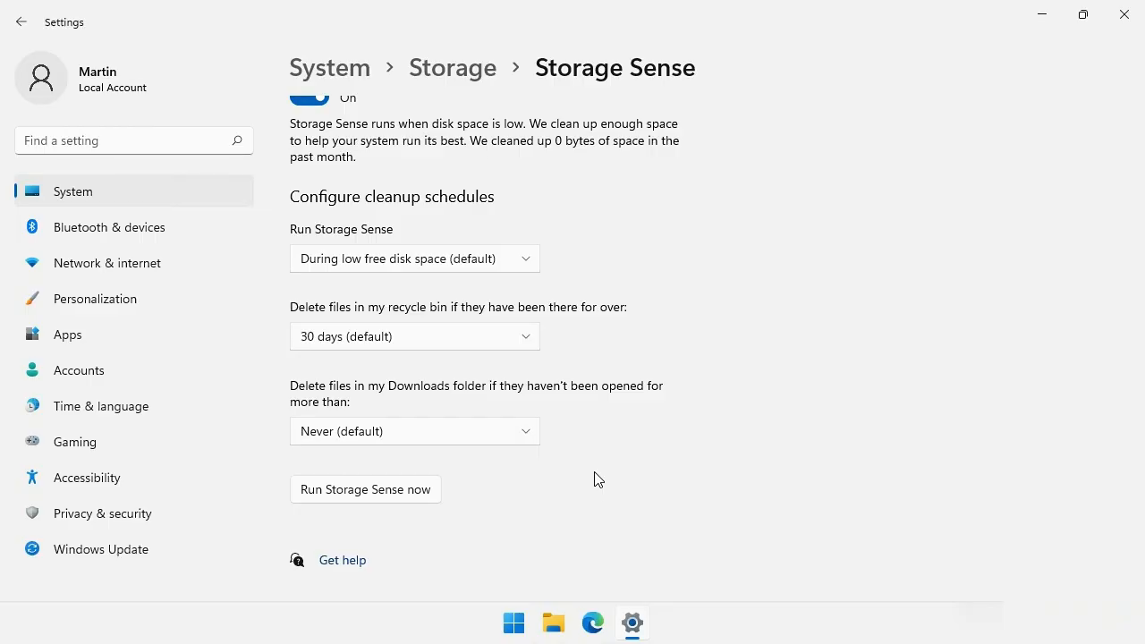
pyautogui.click(463, 434)
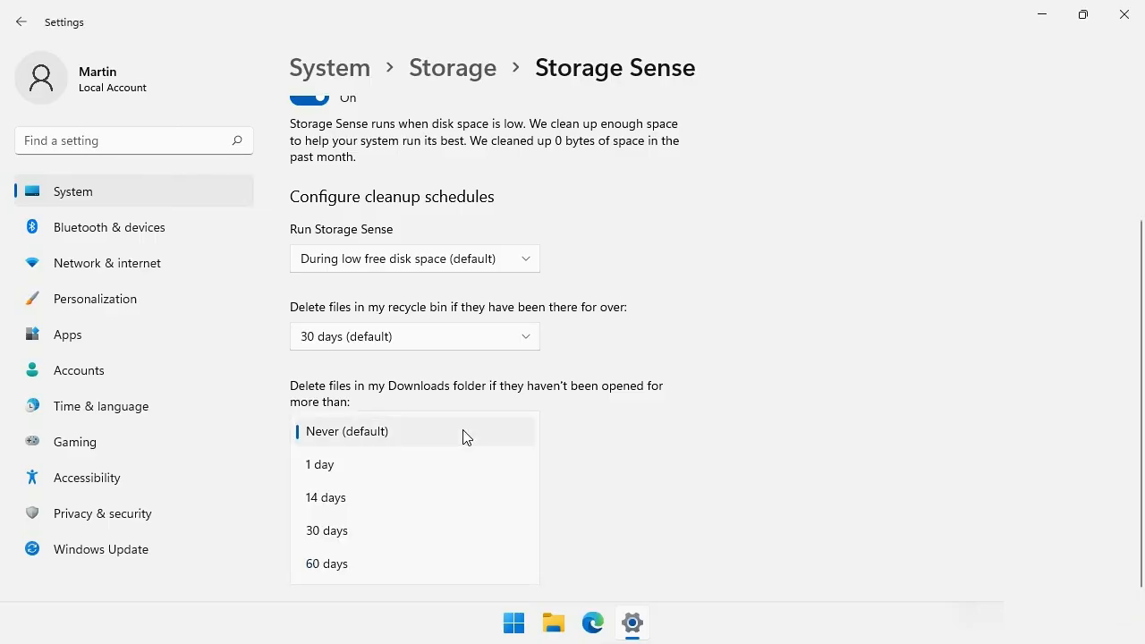
pyautogui.click(458, 570)
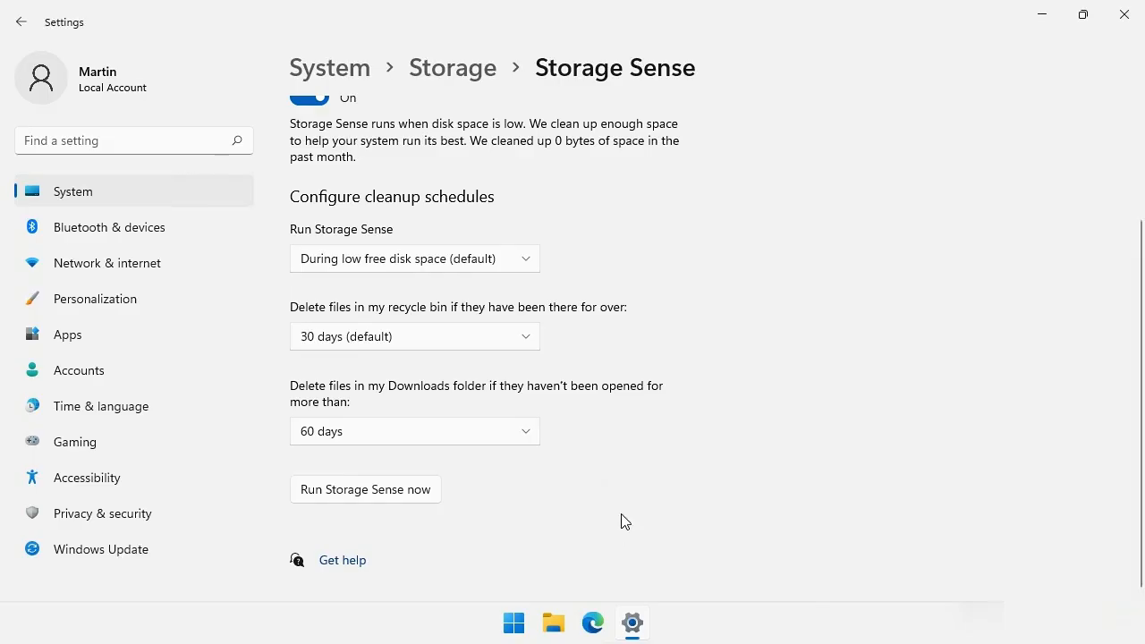
pyautogui.scroll(2, 621, 519)
pyautogui.click(481, 73)
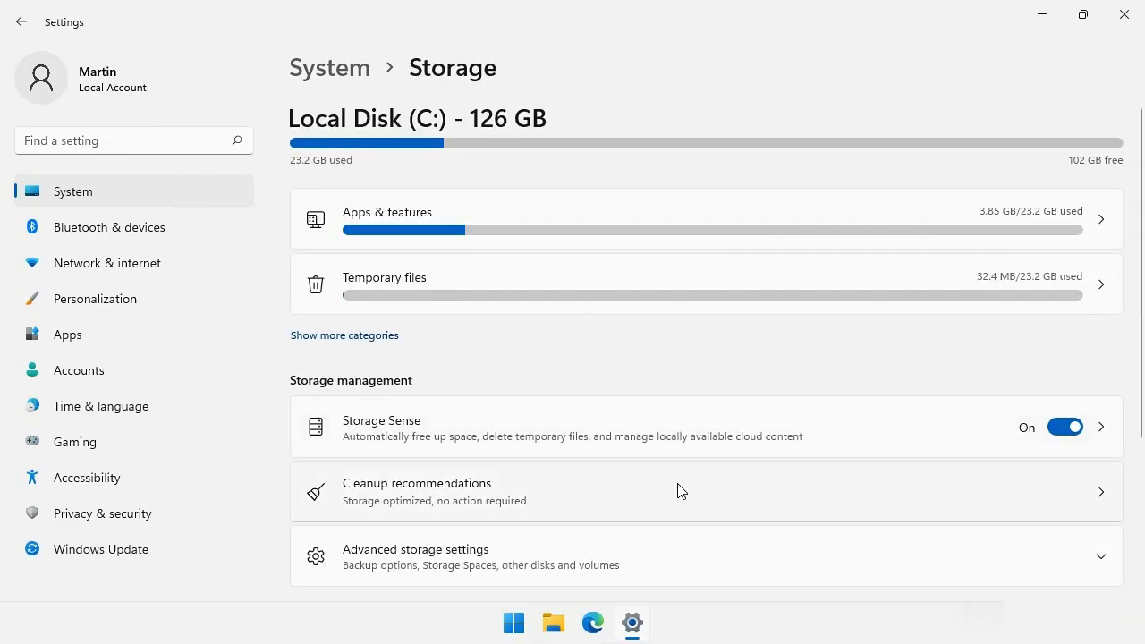
# - Examine the cleanup recommendations for large or unused files, unused apps and files synced to the cloud, and return to the Storage page
pyautogui.click(669, 506)
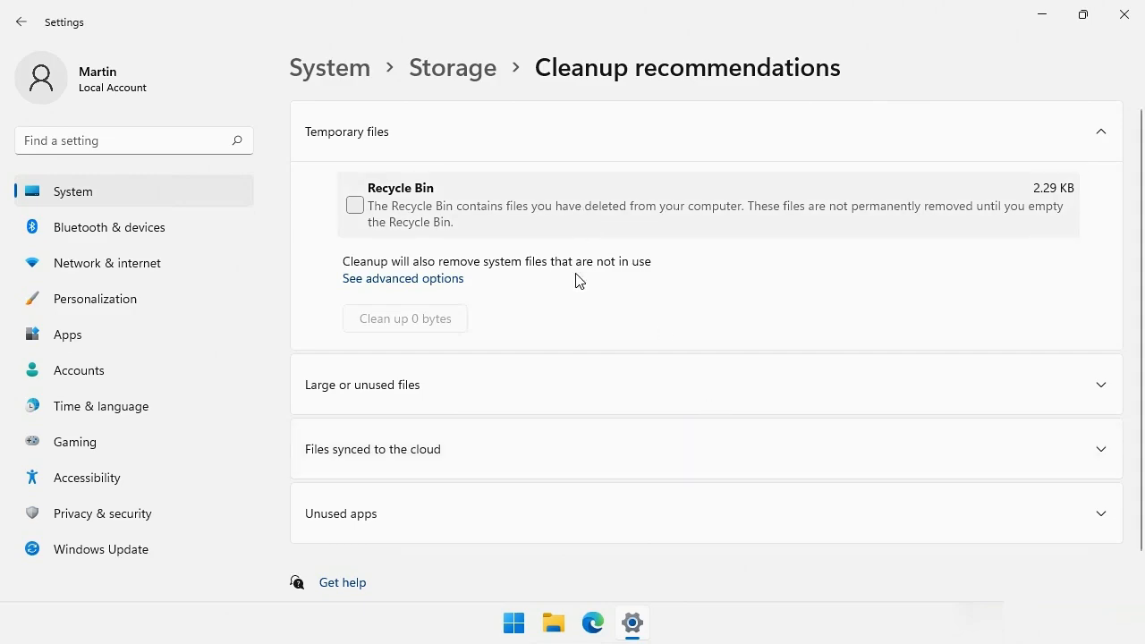
pyautogui.click(573, 392)
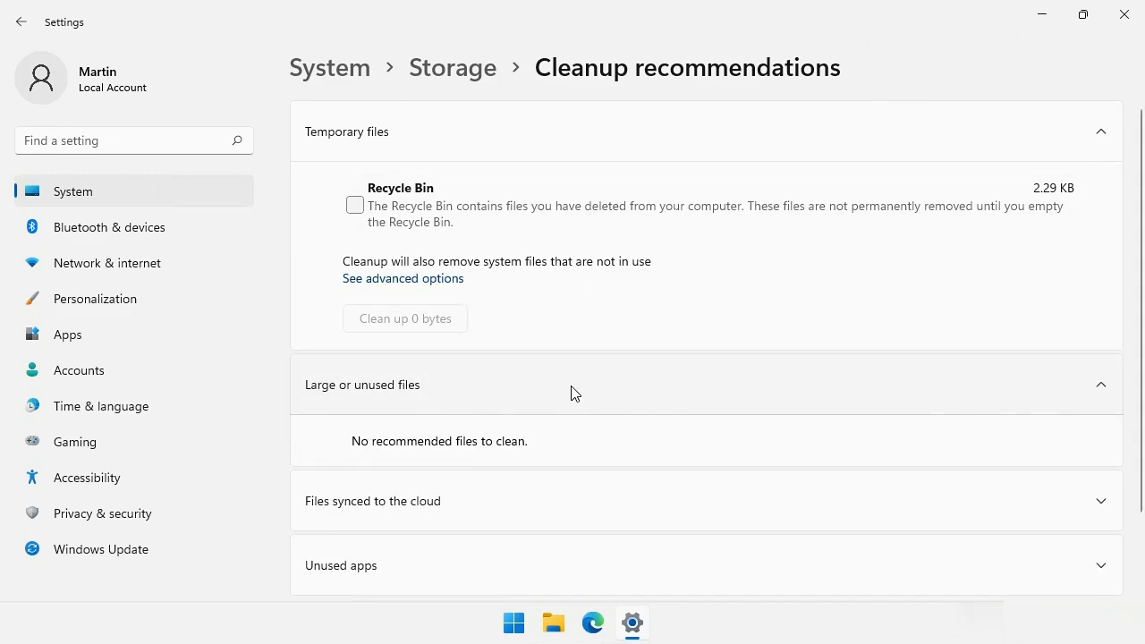
pyautogui.scroll(-2, 664, 400)
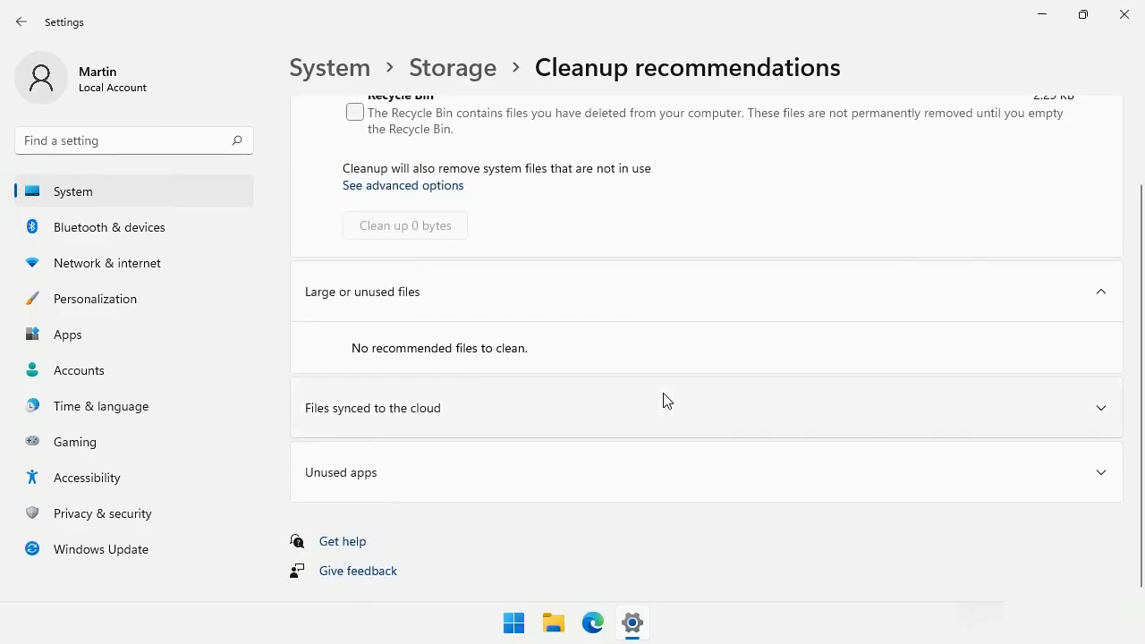
pyautogui.click(647, 483)
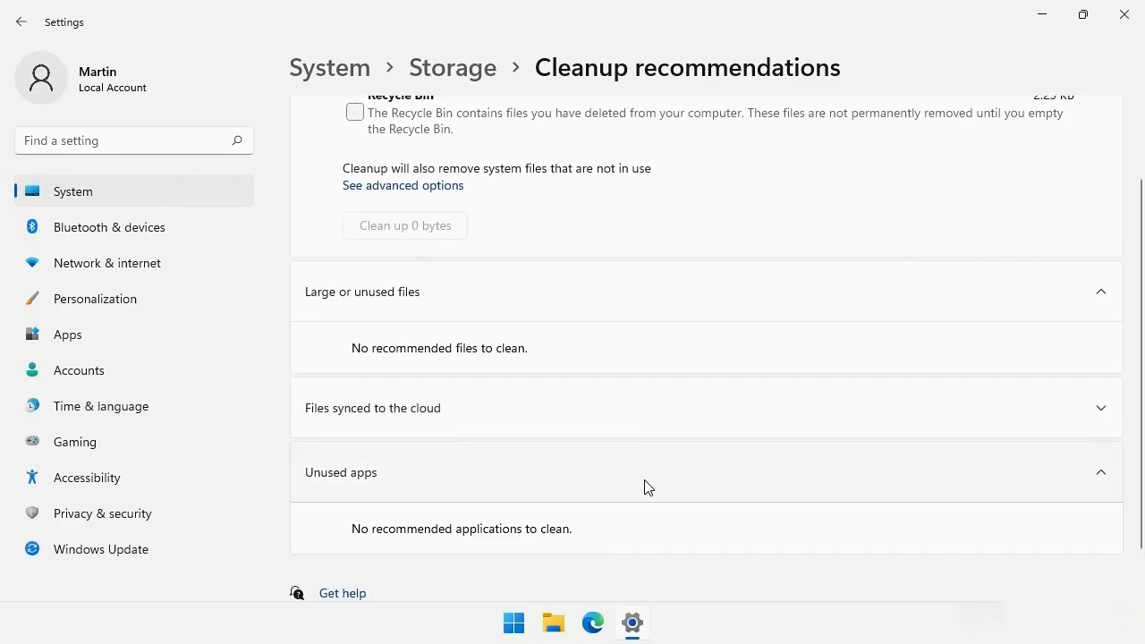
pyautogui.click(634, 419)
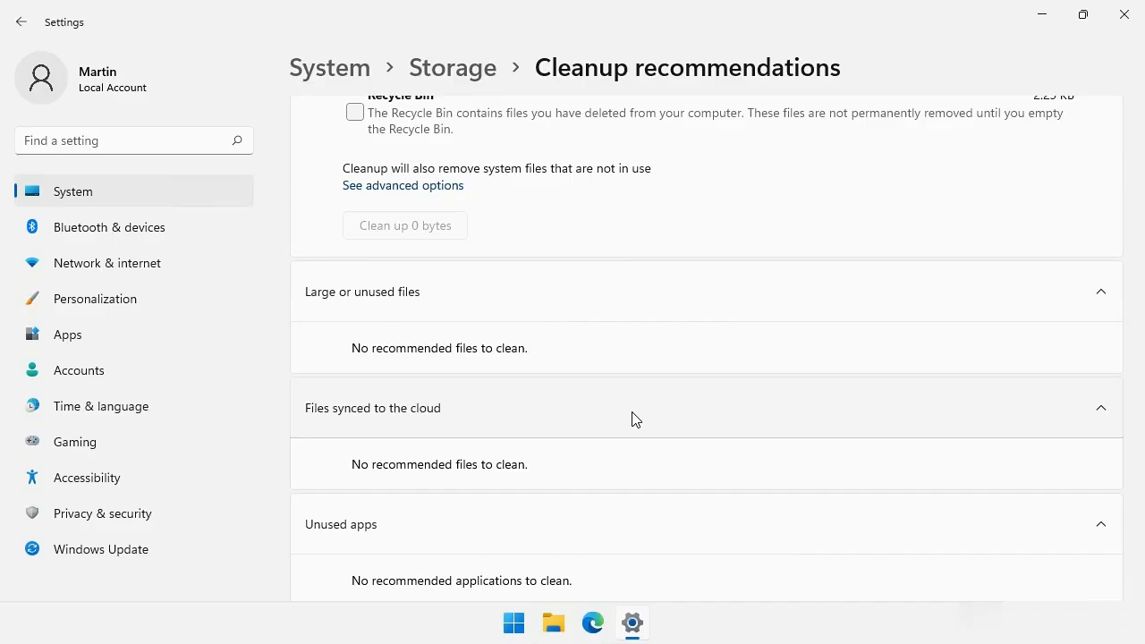
pyautogui.scroll(2, 632, 418)
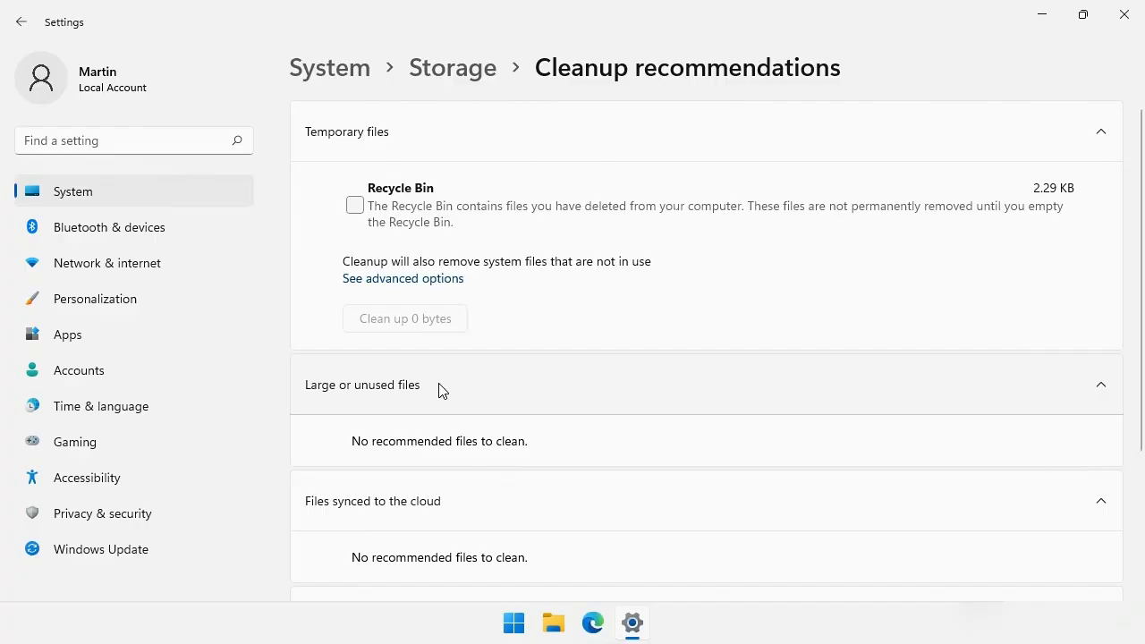
pyautogui.click(470, 79)
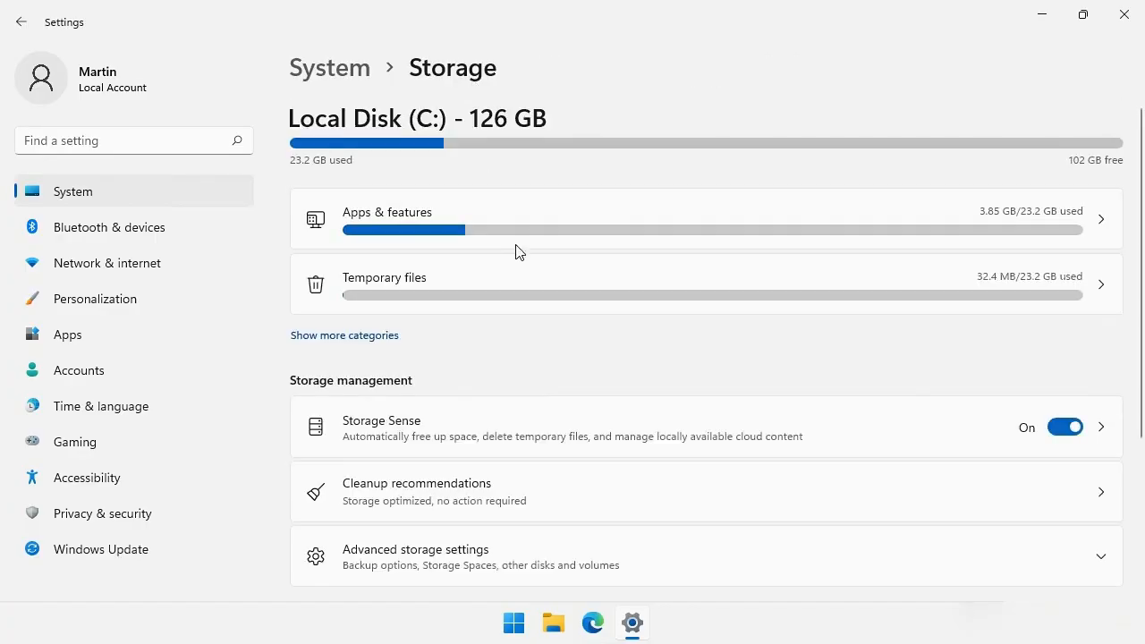
# - Examine the disks and volumes listed under the advanced storage settings and return to the Storage page
pyautogui.scroll(-5, 491, 546)
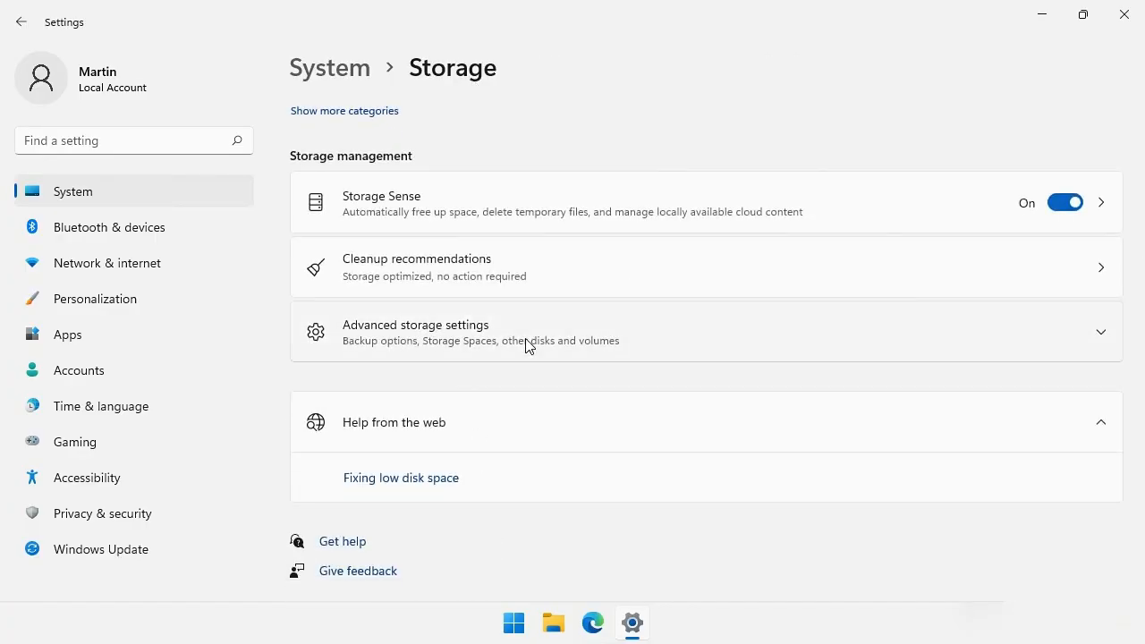
pyautogui.click(527, 345)
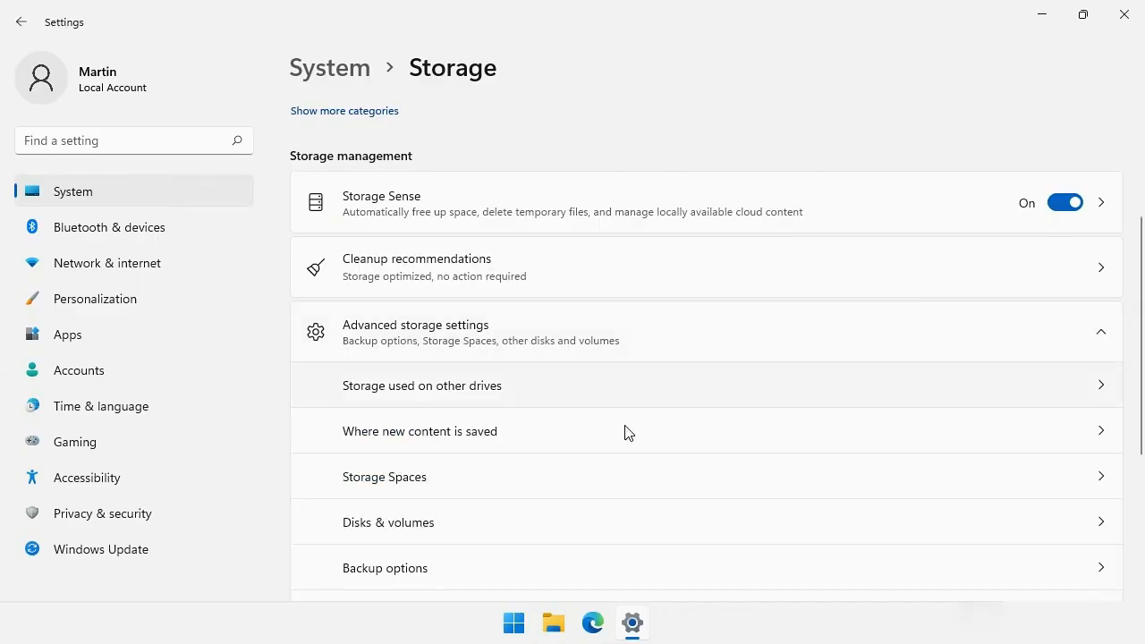
pyautogui.scroll(-1, 630, 436)
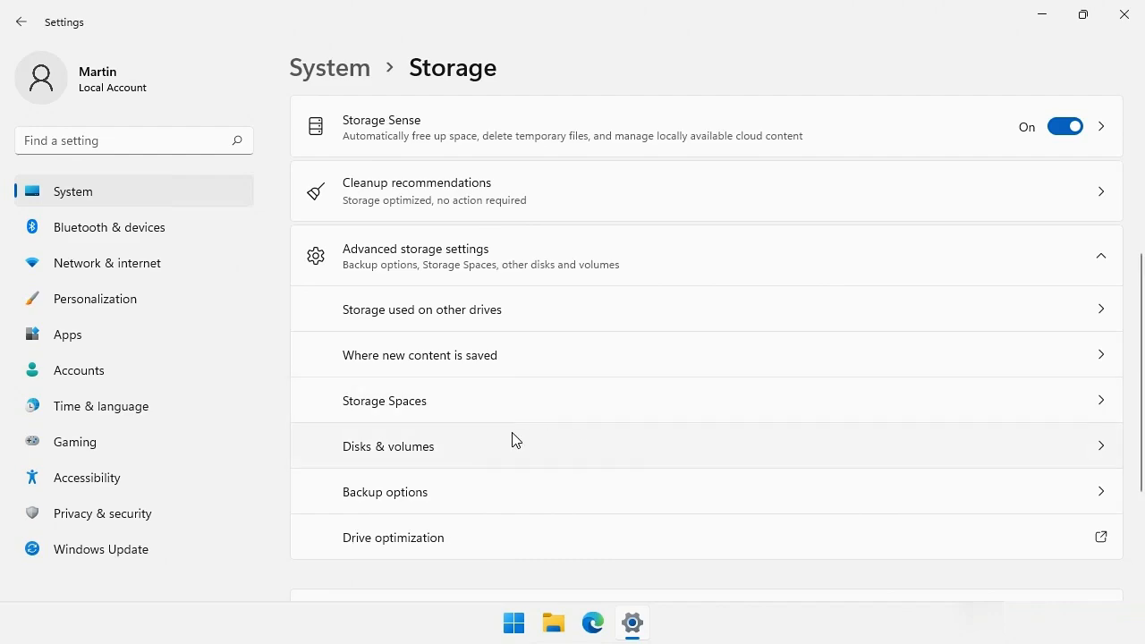
pyautogui.click(397, 455)
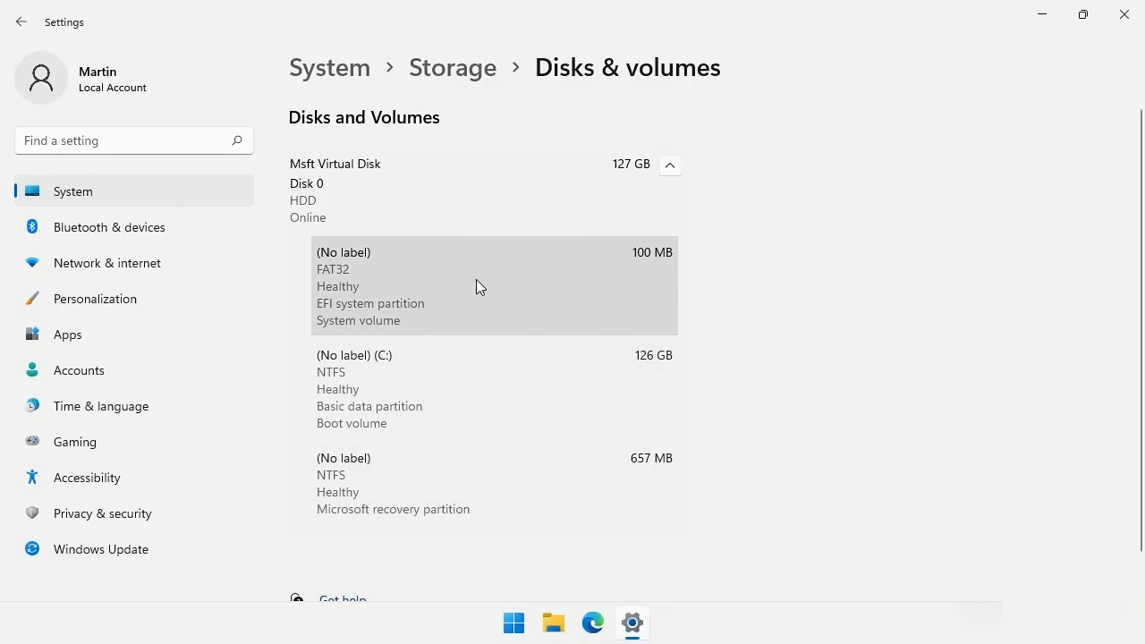
pyautogui.click(471, 73)
# - Examine the default save locations for new content, including the drive options for apps and music, and return to the Storage page
pyautogui.scroll(-3, 537, 376)
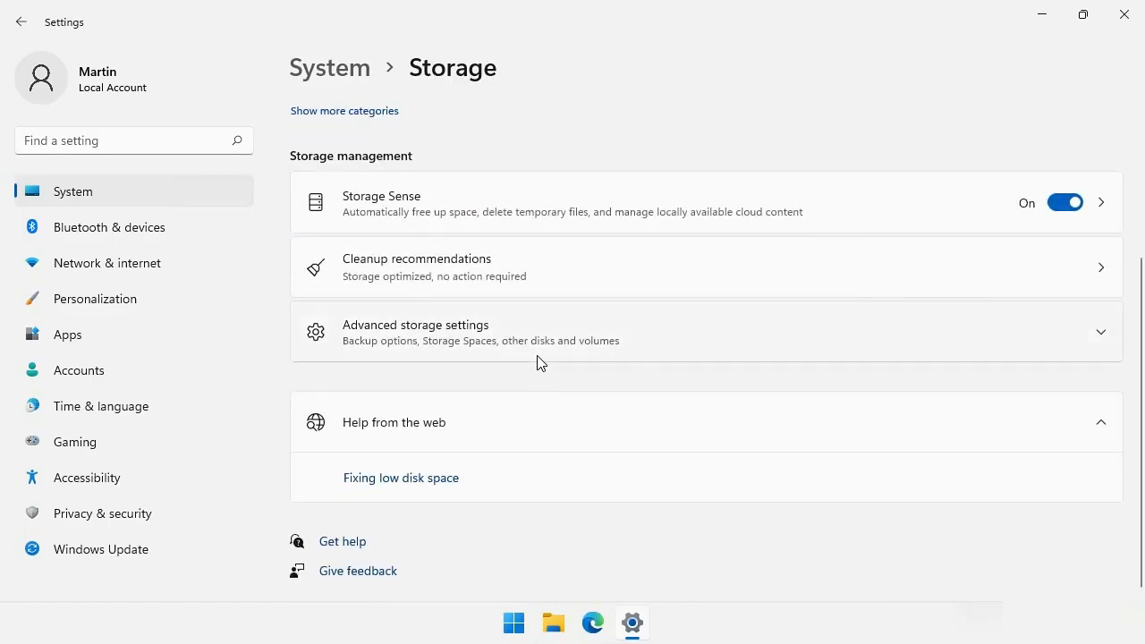
pyautogui.click(539, 358)
pyautogui.scroll(-1, 557, 397)
pyautogui.scroll(-1, 557, 398)
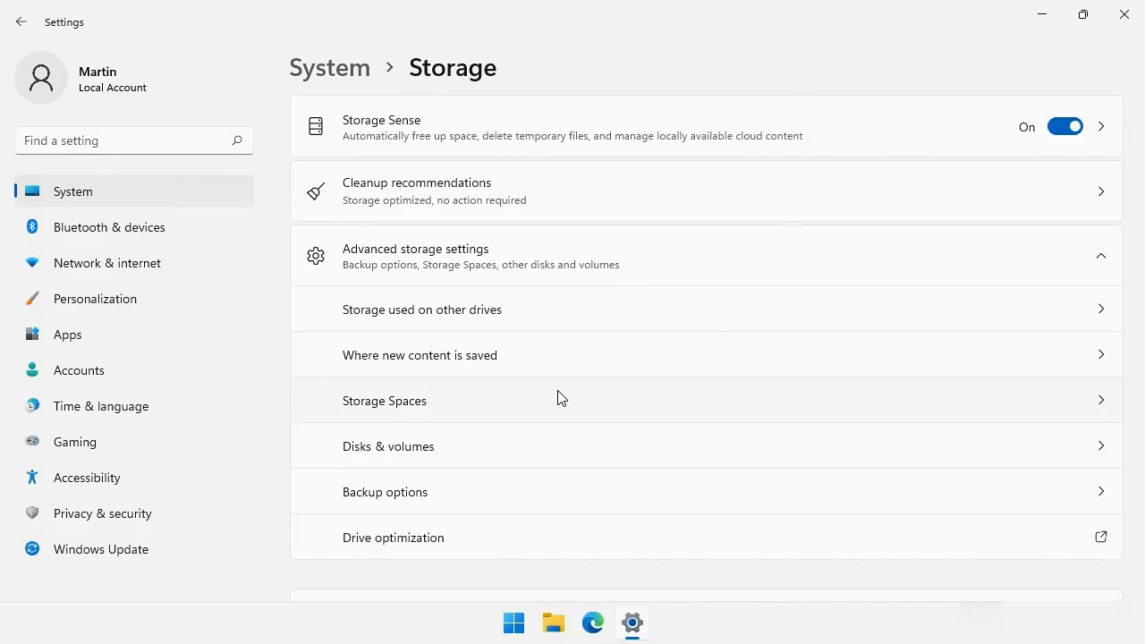
pyautogui.click(491, 358)
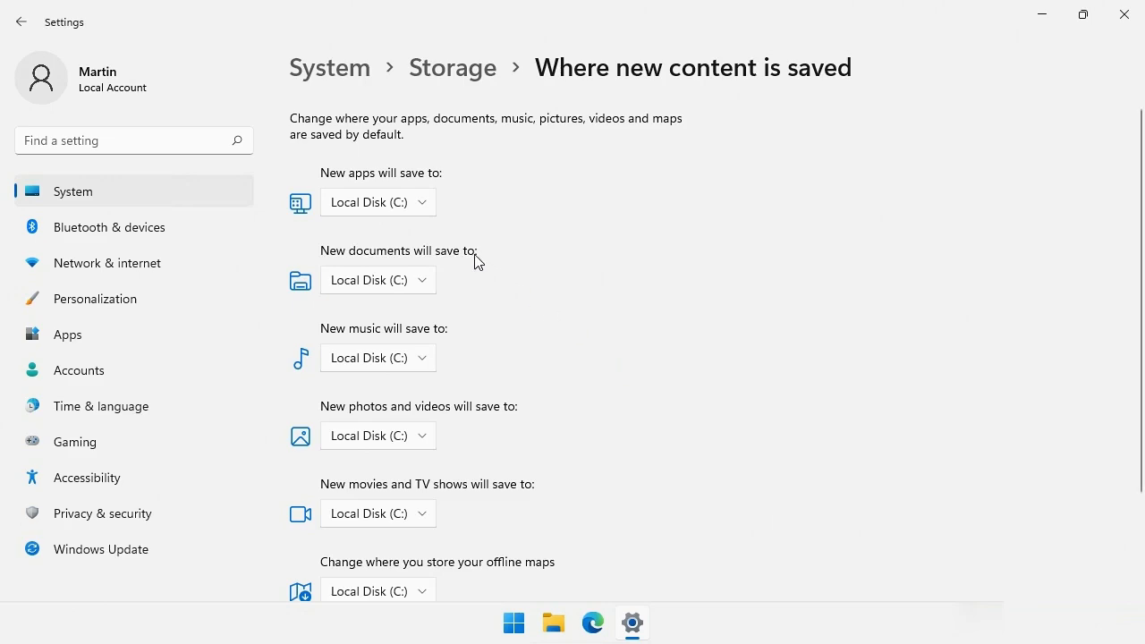
pyautogui.click(421, 209)
pyautogui.click(422, 210)
pyautogui.scroll(-3, 552, 354)
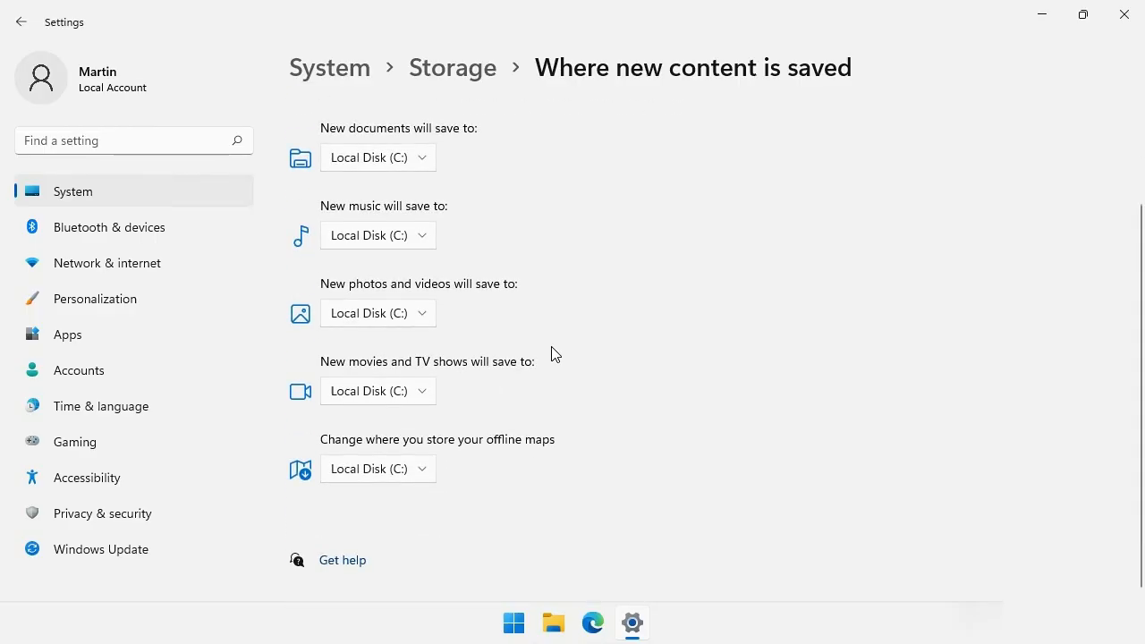
pyautogui.click(425, 249)
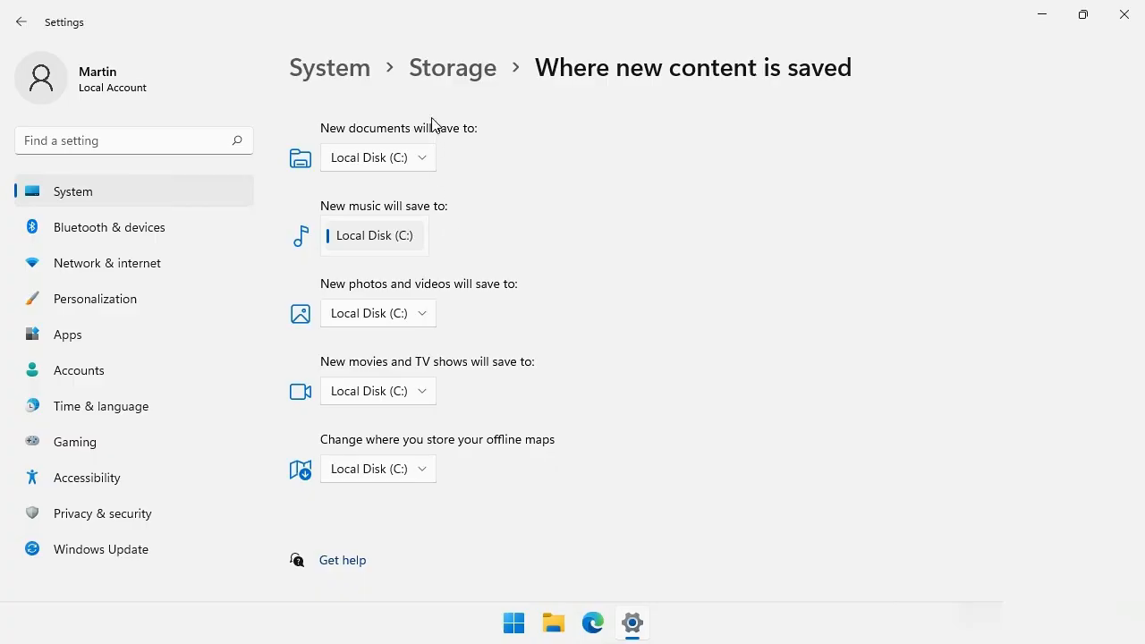
pyautogui.click(435, 72)
pyautogui.click(456, 83)
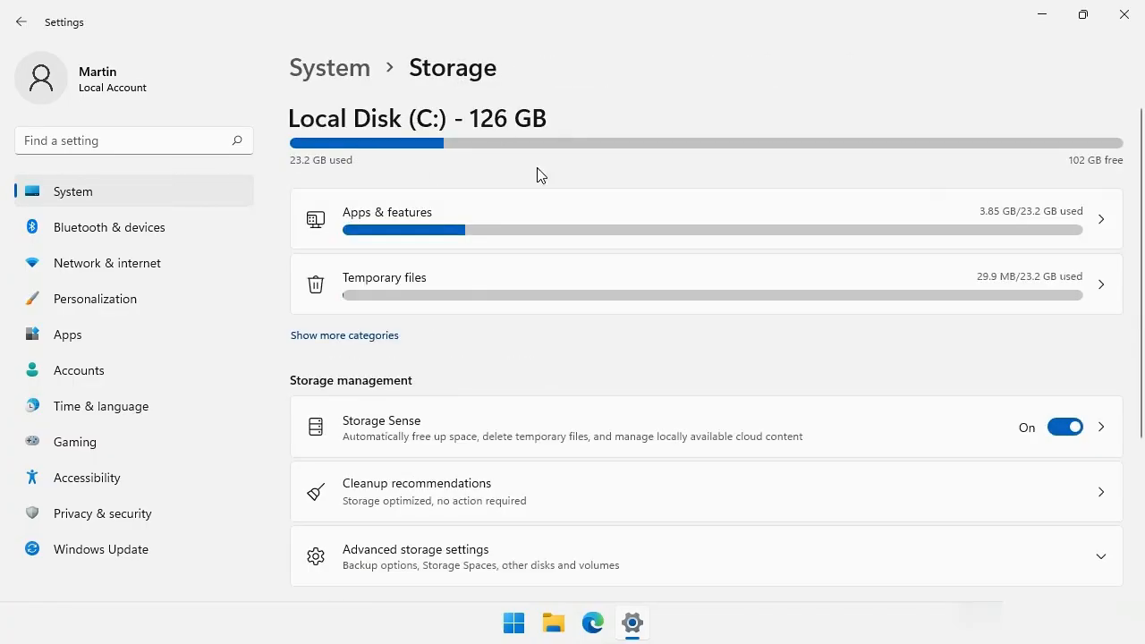